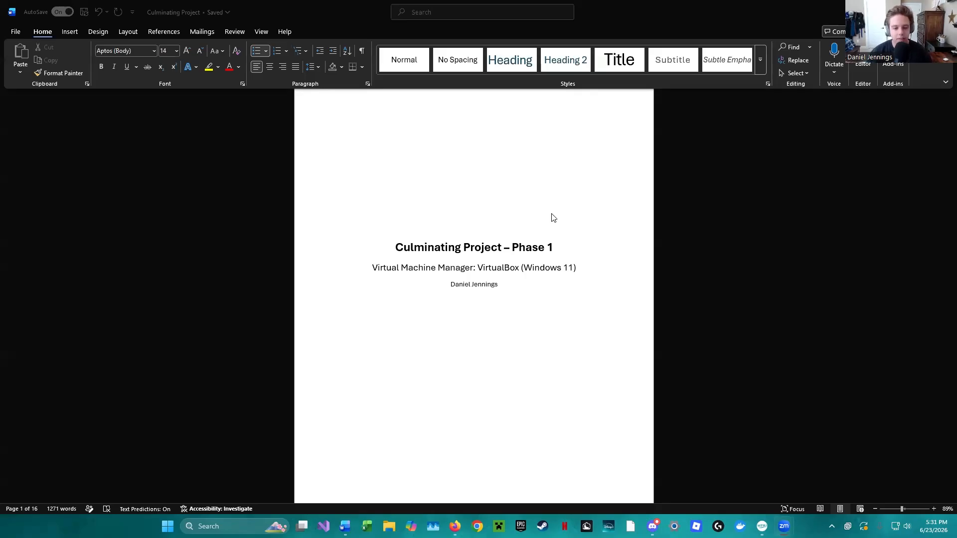
# - Review the Table of Contents entries, highlighting the sections from Minimum Host Operating Requirements through Demonstration of Nmap
pyautogui.scroll(-3, 551, 219)
pyautogui.scroll(-5, 551, 233)
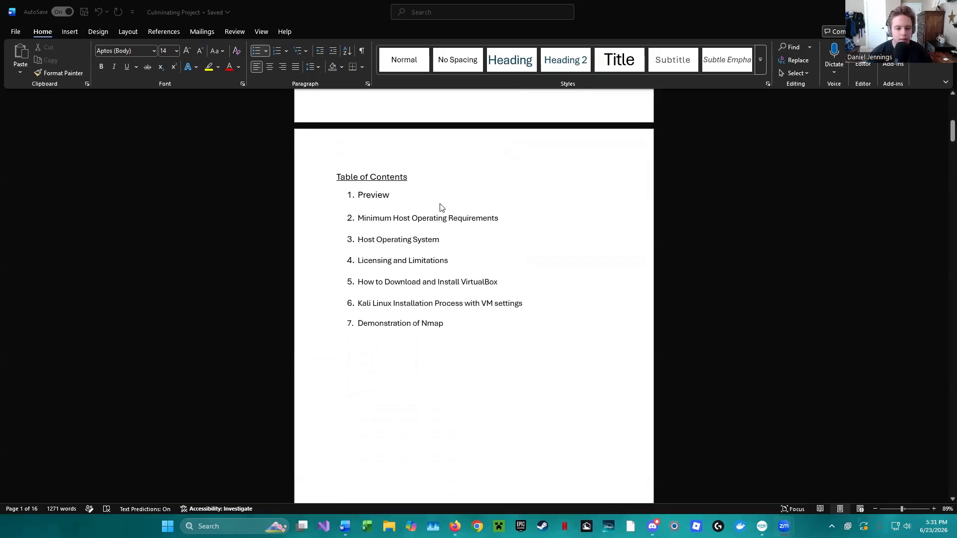
pyautogui.click(356, 216)
pyautogui.tripleClick(384, 221)
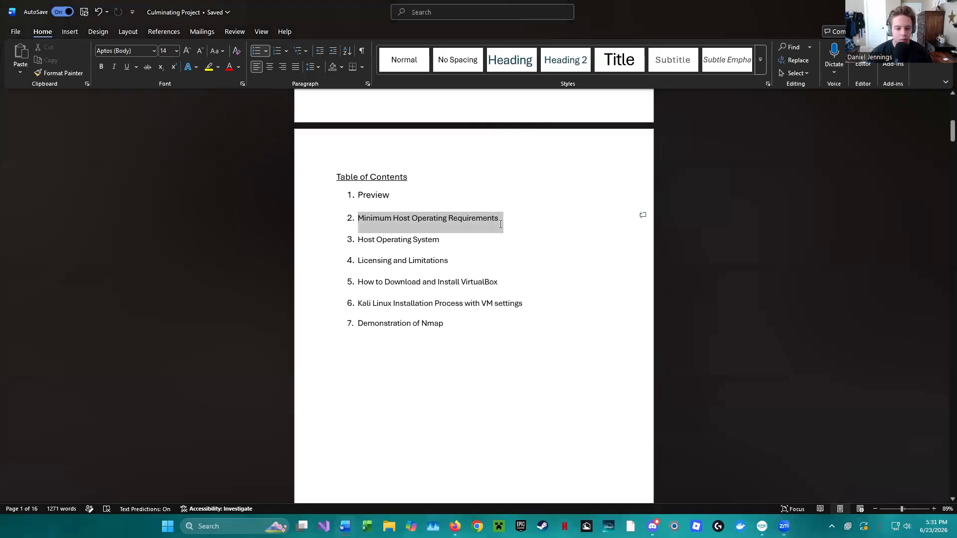
pyautogui.tripleClick(359, 241)
pyautogui.scroll(-1, 480, 259)
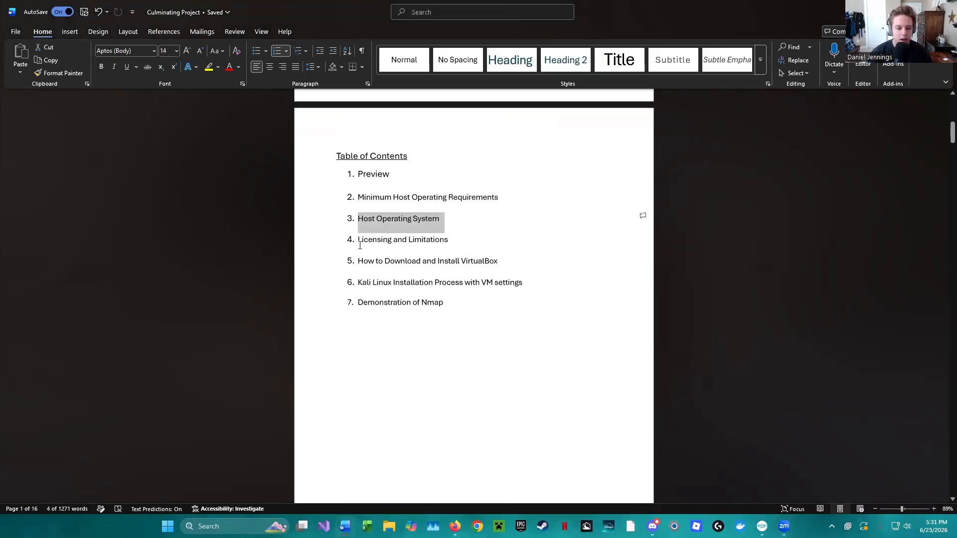
pyautogui.tripleClick(451, 247)
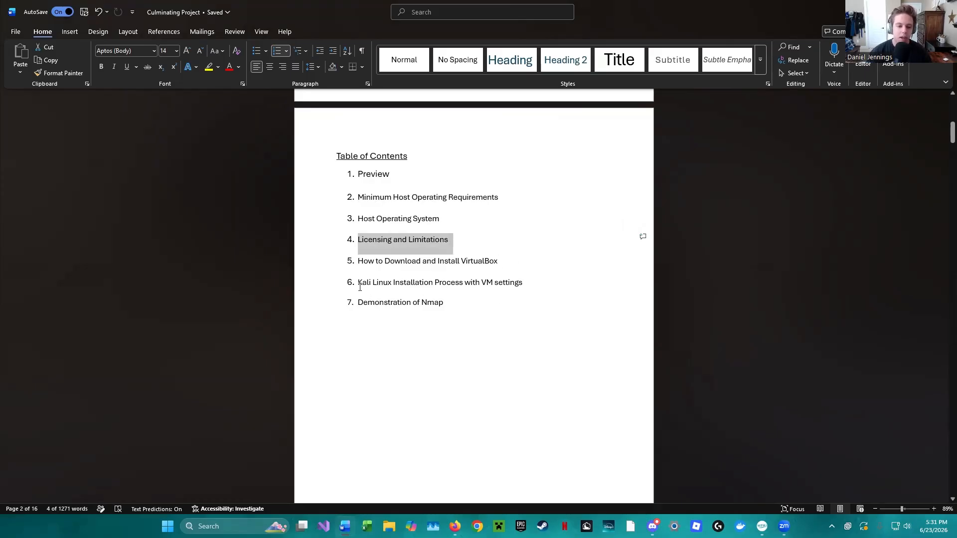
pyautogui.moveTo(359, 287); pyautogui.dragTo(506, 290)
pyautogui.click(515, 263)
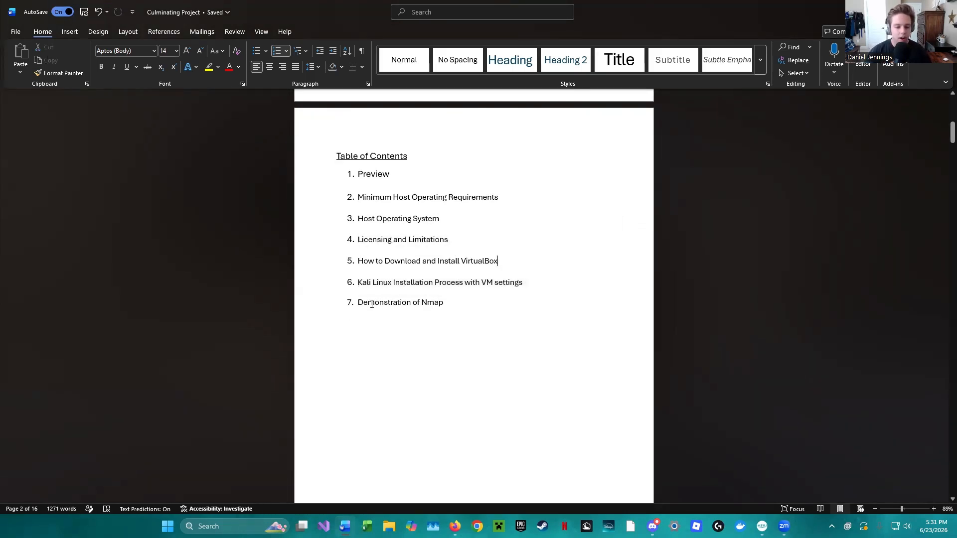
pyautogui.moveTo(359, 305); pyautogui.dragTo(452, 305)
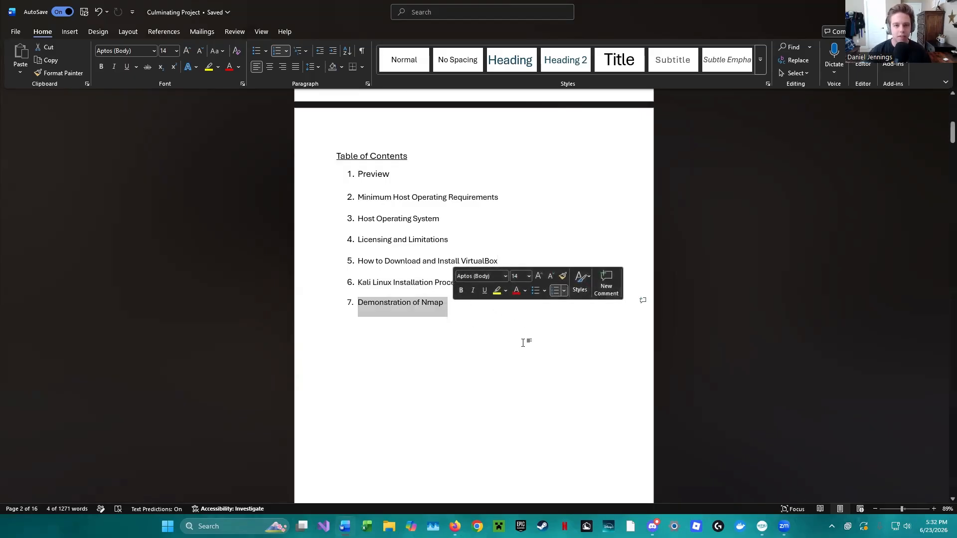
pyautogui.scroll(-3, 479, 227)
pyautogui.scroll(3, 479, 227)
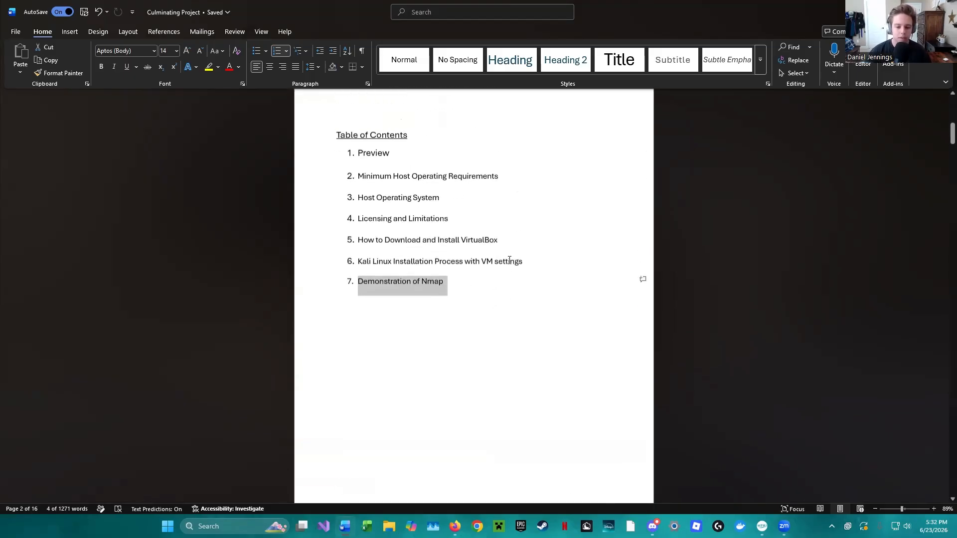
# - Read the Preview section and the Minimum Host Hardware Requirements table, including the instructions for checking virtualization
pyautogui.scroll(-5, 521, 265)
pyautogui.scroll(-3, 521, 265)
pyautogui.scroll(-2, 434, 196)
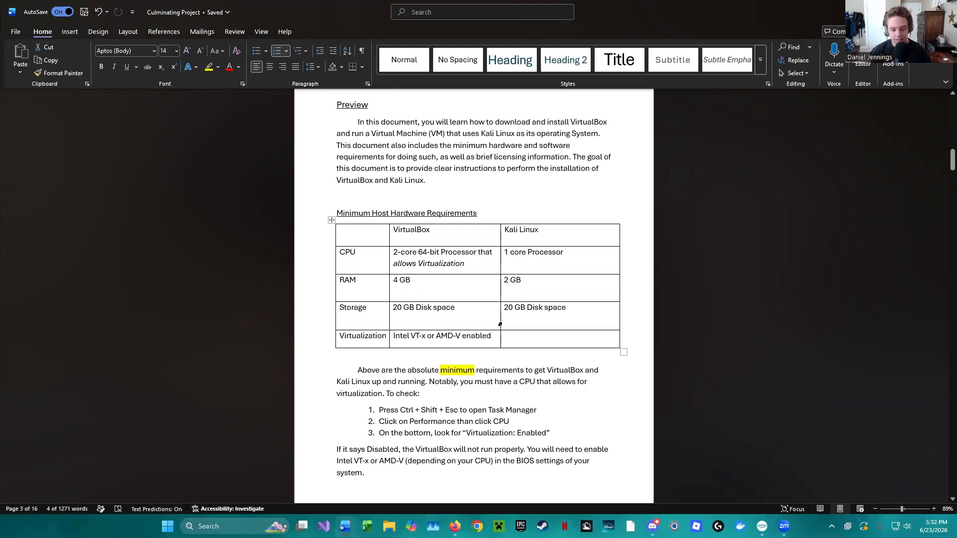
pyautogui.scroll(-1, 465, 314)
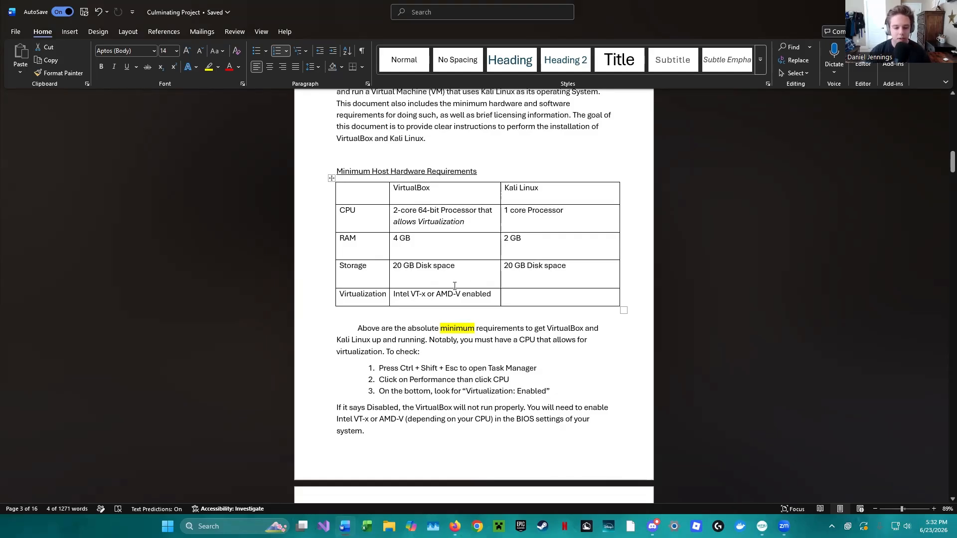
pyautogui.scroll(-1, 459, 288)
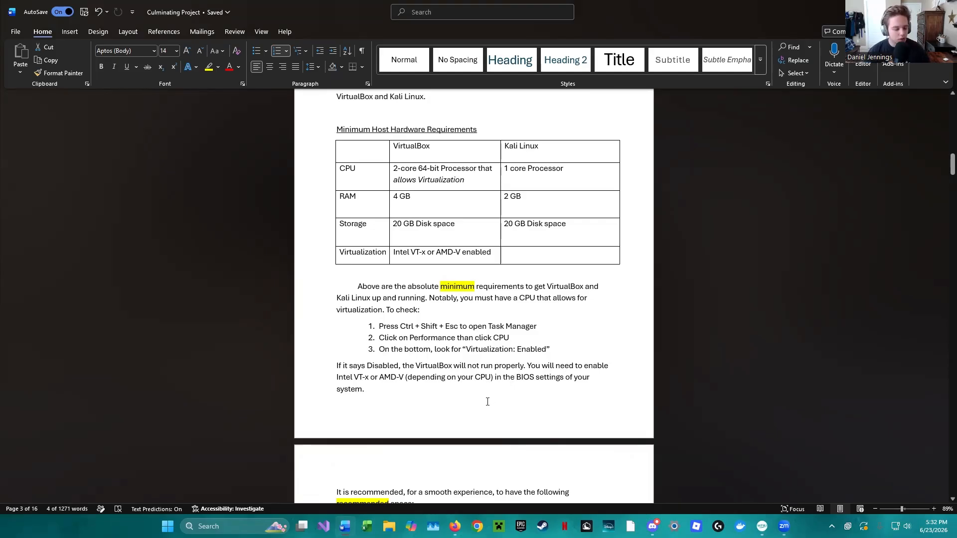
# - Check the Virtualization status in Task Manager's CPU performance details, and close Task Manager
pyautogui.hotkey('ctrl', 'shift', 'Escape')
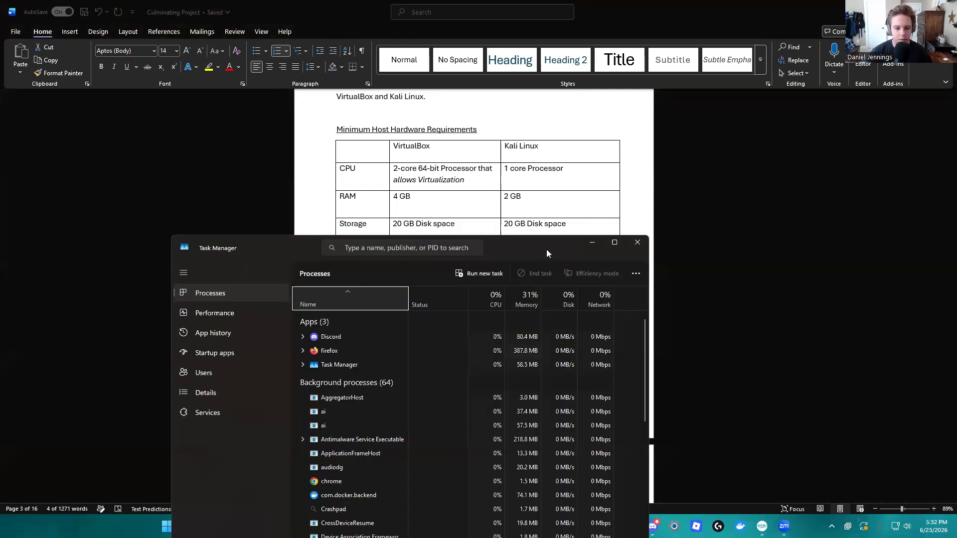
pyautogui.moveTo(547, 249); pyautogui.dragTo(785, 74)
pyautogui.click(452, 136)
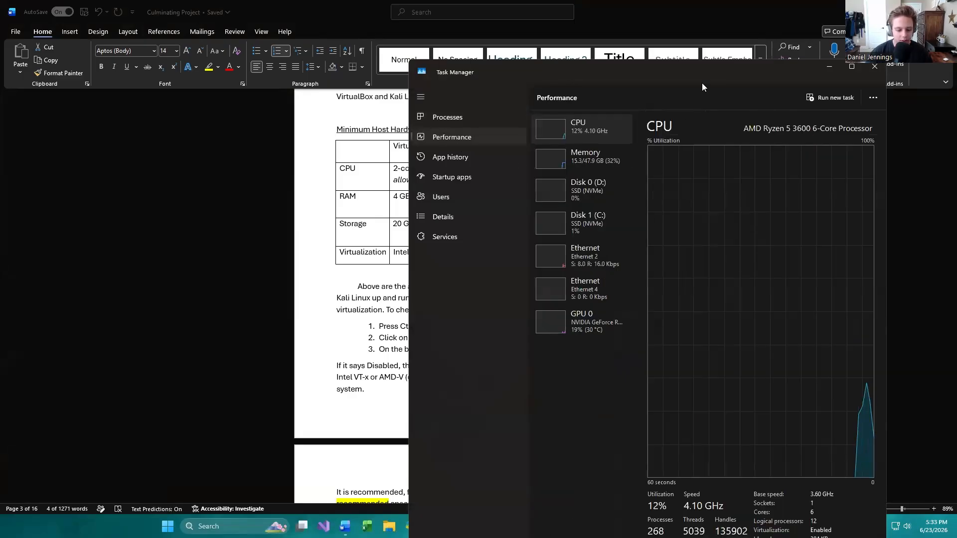
pyautogui.moveTo(702, 83); pyautogui.dragTo(317, 28)
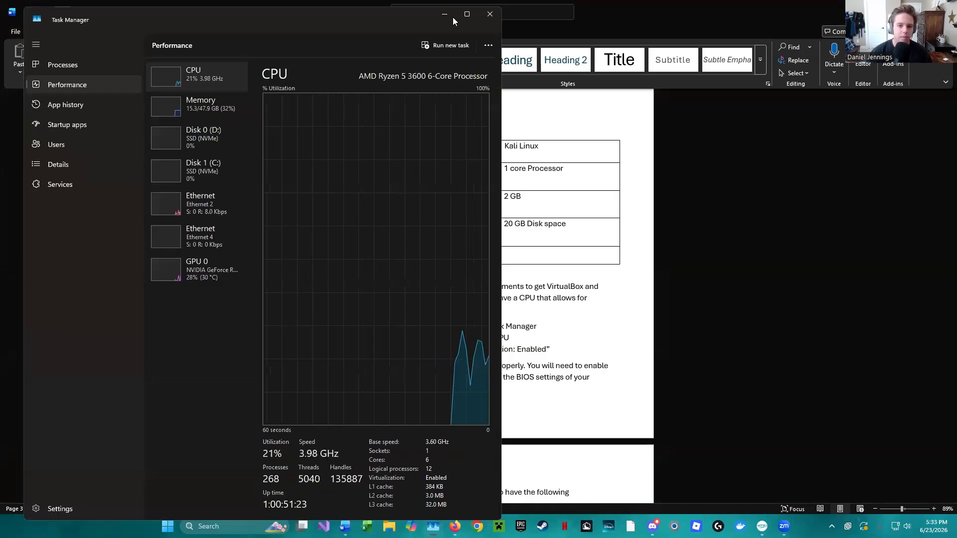
pyautogui.click(485, 16)
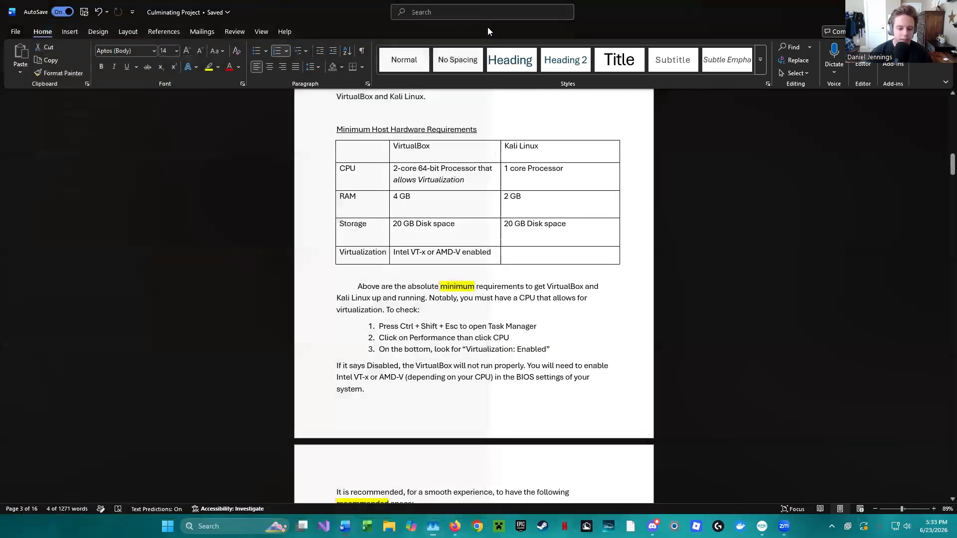
# - Read the recommended specs table and the Host Operating System section listing the platforms VirtualBox supports
pyautogui.scroll(-5, 609, 309)
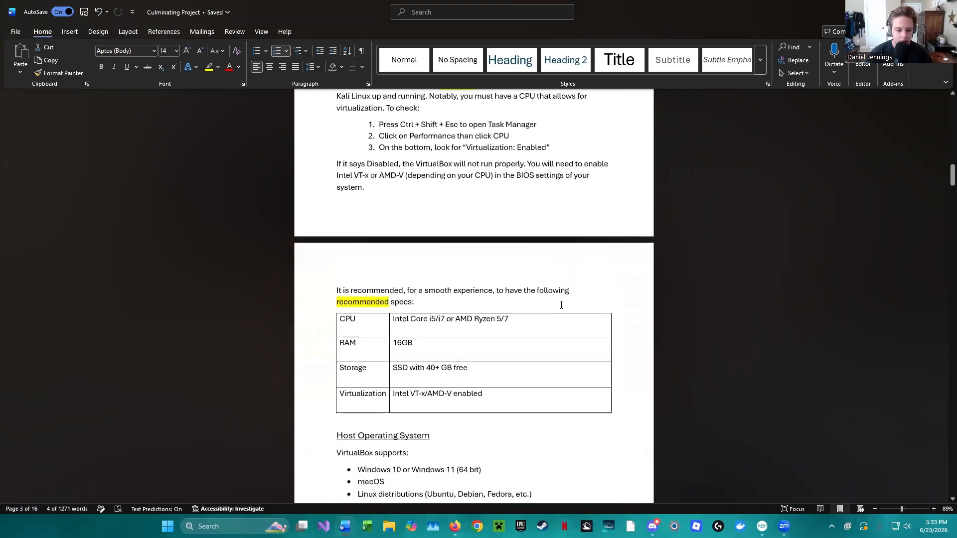
pyautogui.scroll(-1, 561, 305)
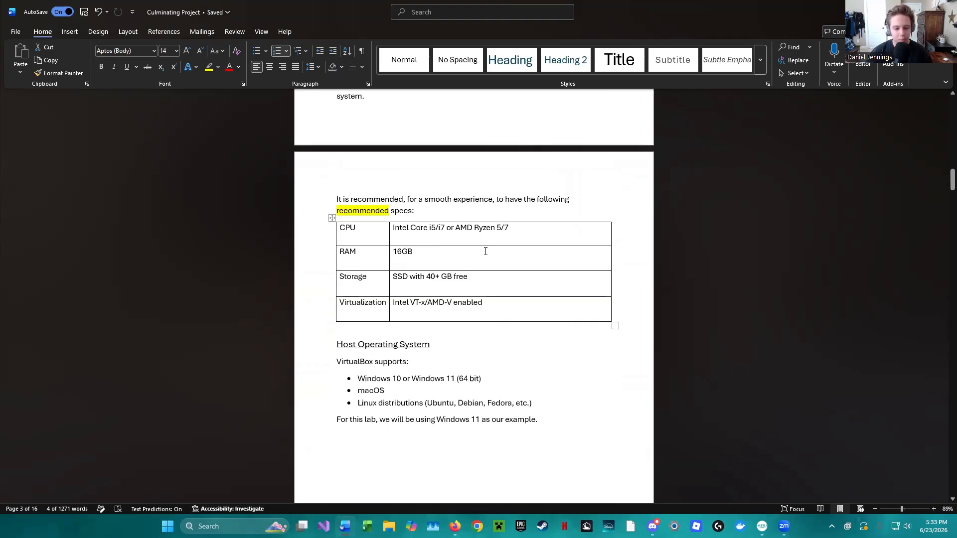
pyautogui.scroll(-2, 494, 260)
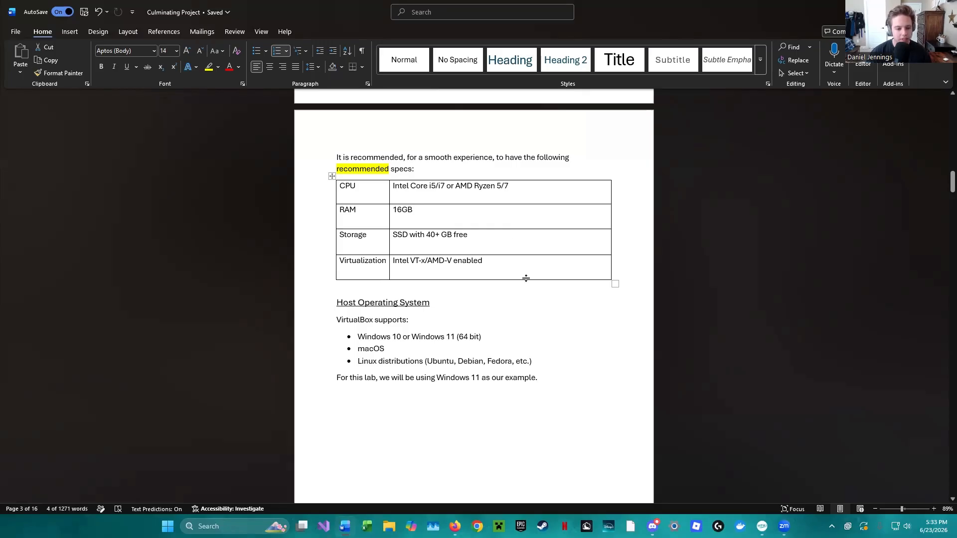
pyautogui.scroll(-1, 529, 286)
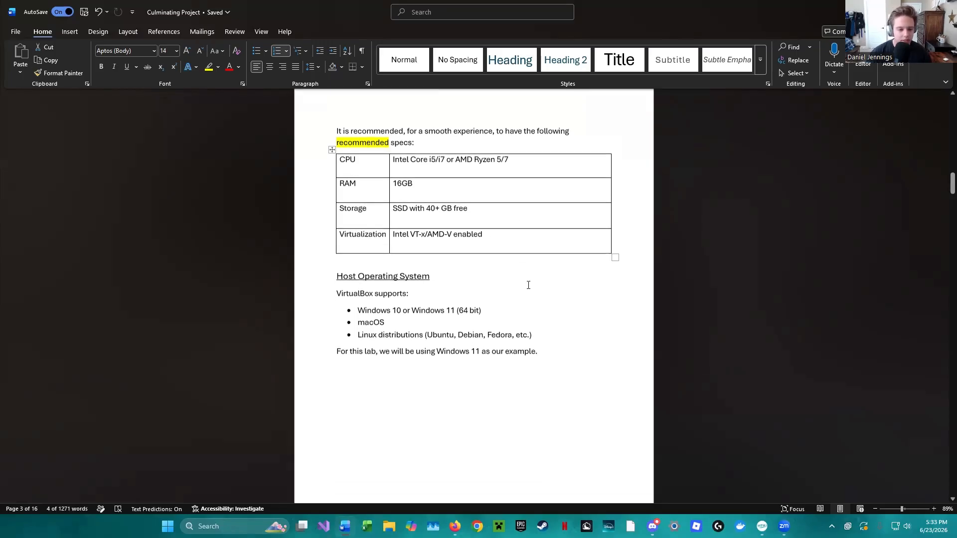
pyautogui.scroll(-2, 529, 285)
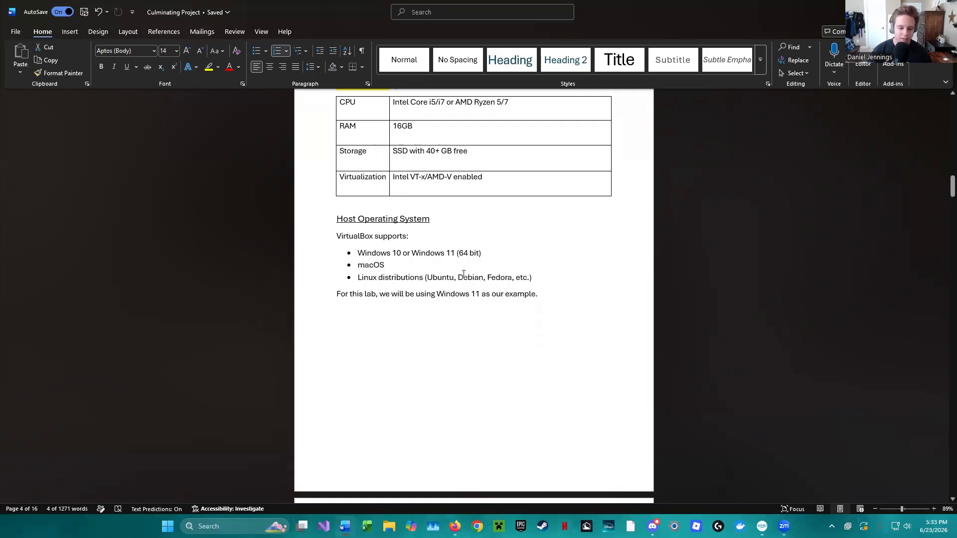
pyautogui.scroll(-1, 523, 290)
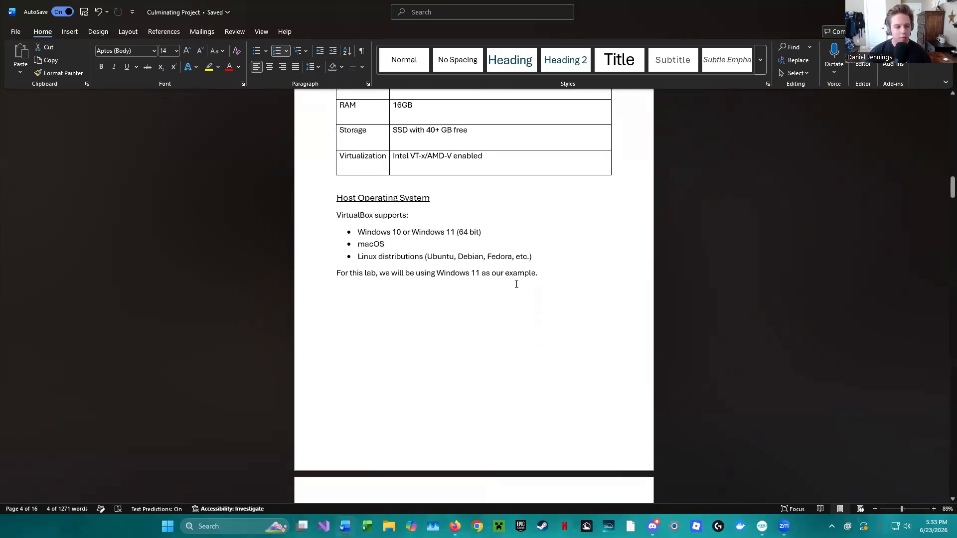
pyautogui.scroll(-10, 540, 305)
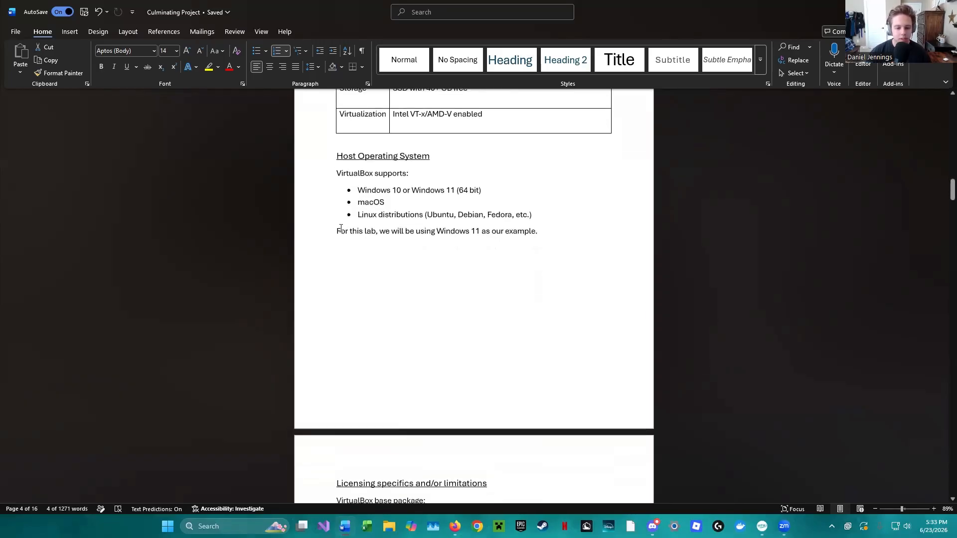
# - Read the licensing terms and limitations for the VirtualBox base package, the Extension Pack and Kali Linux
pyautogui.scroll(-5, 537, 270)
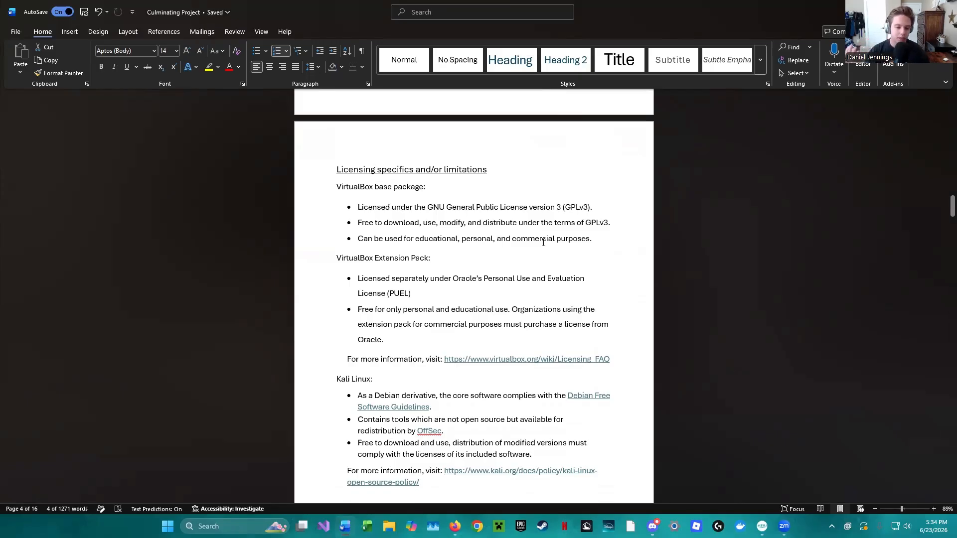
pyautogui.scroll(-1, 638, 257)
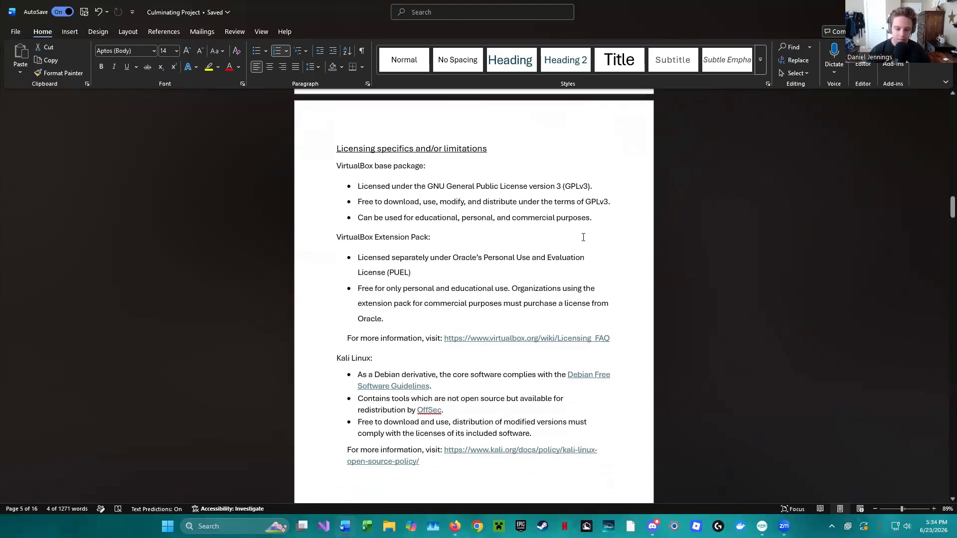
pyautogui.scroll(-1, 586, 238)
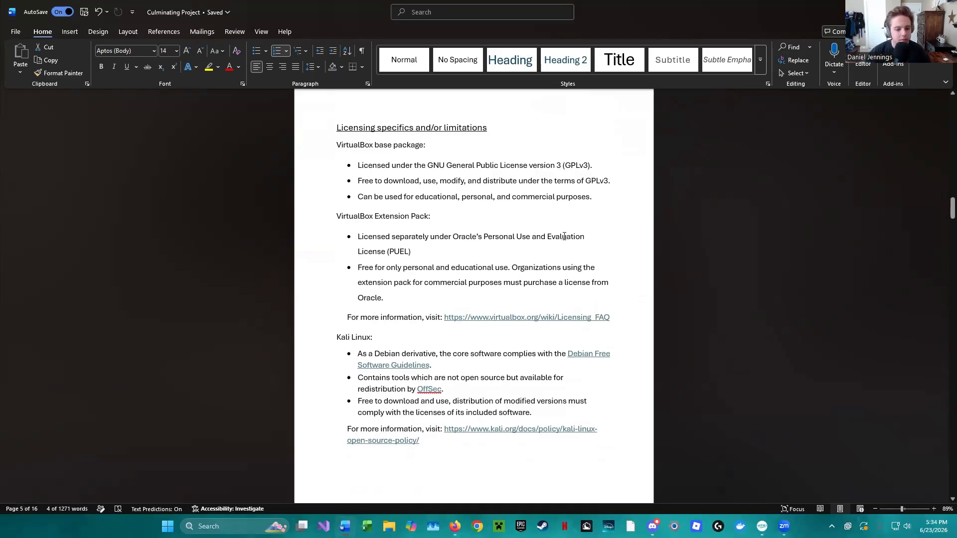
pyautogui.scroll(-3, 558, 249)
pyautogui.scroll(-2, 458, 291)
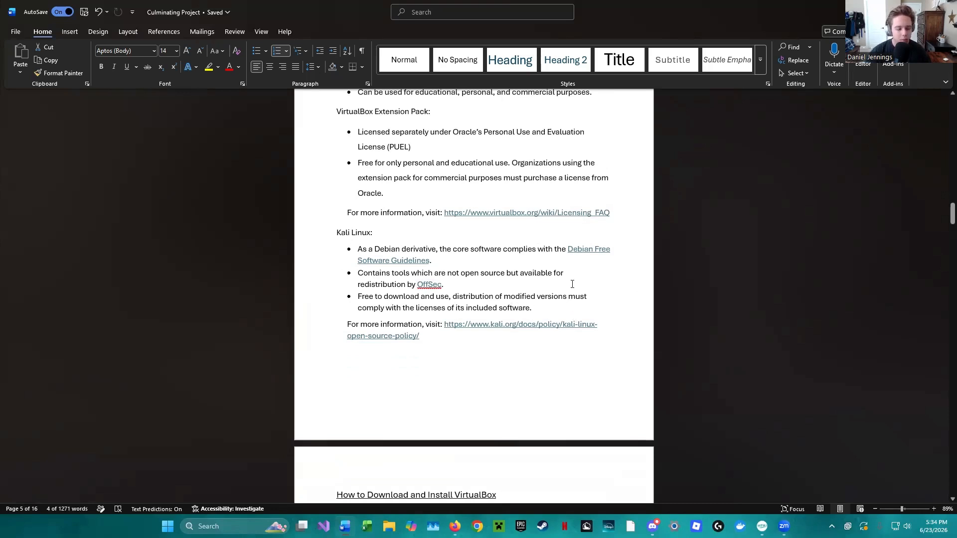
# - Switch to Firefox to close the open VirtualBox downloads page, and return to the How to Download and Install VirtualBox section in Word
pyautogui.scroll(-12, 572, 284)
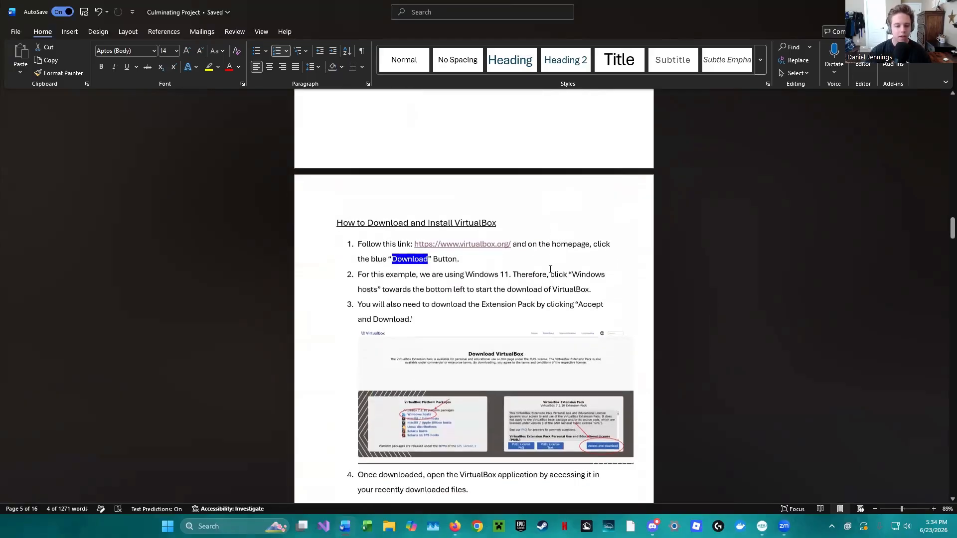
pyautogui.scroll(-2, 551, 269)
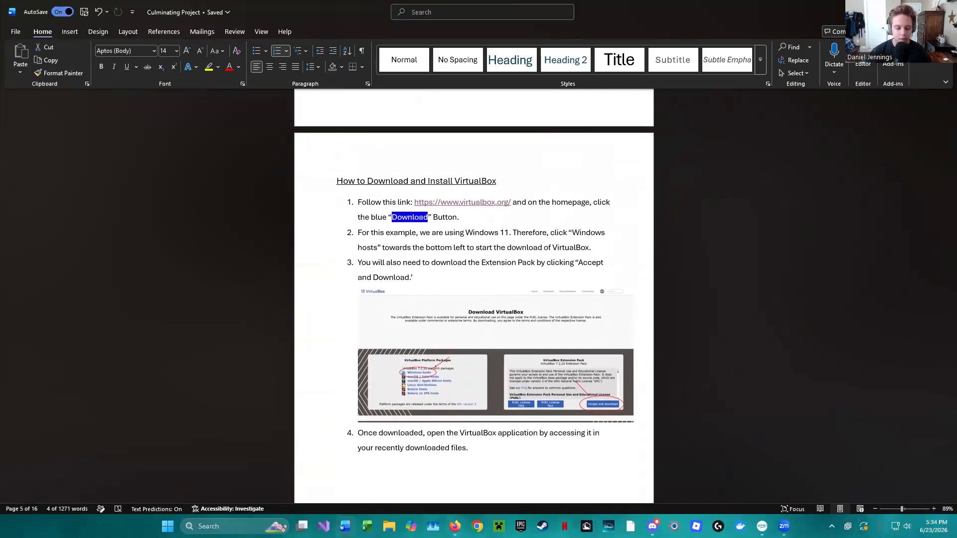
pyautogui.hotkey('alt', 'Tab')
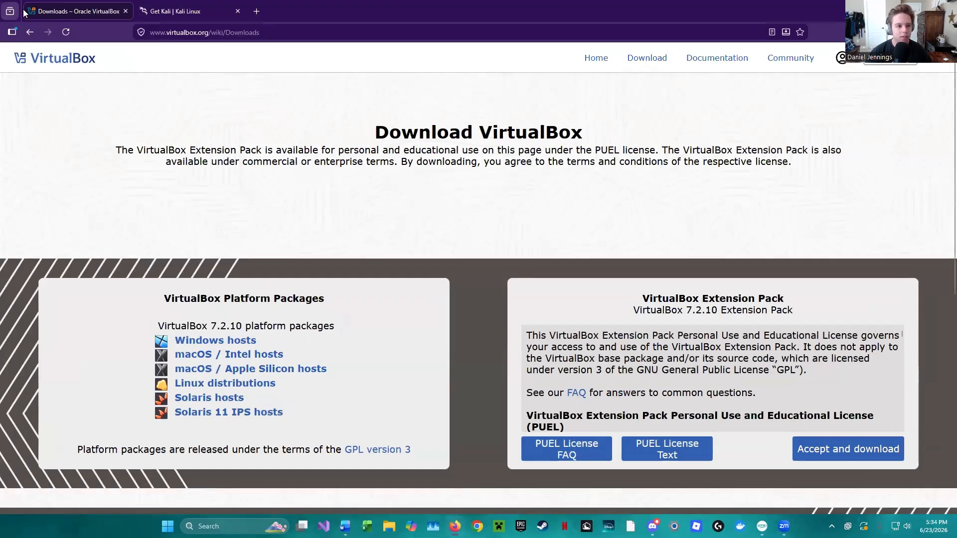
pyautogui.click(126, 11)
pyautogui.hotkey('alt', 'Tab')
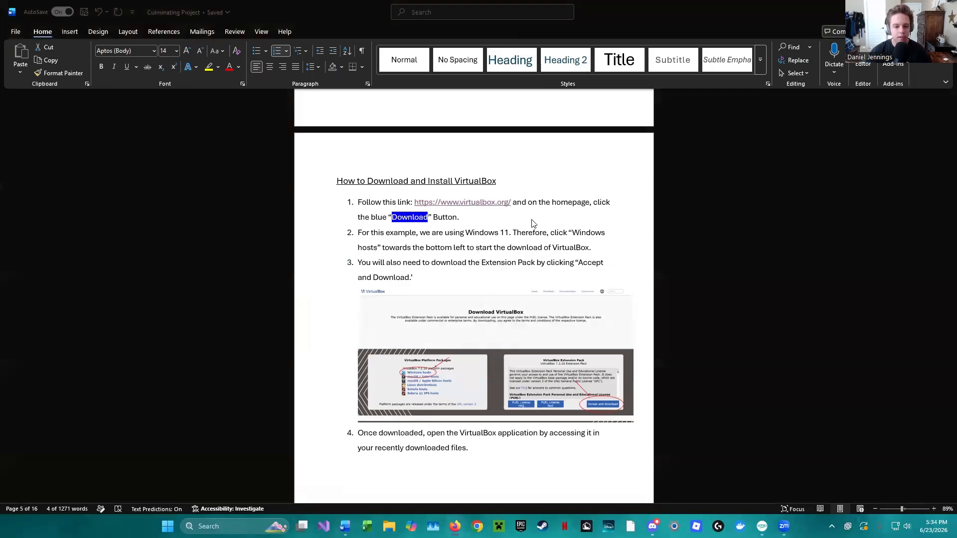
# - Follow the virtualbox.org link in instruction 1 and open the site's Download VirtualBox page
pyautogui.keyDown('ctrl'); pyautogui.click(485, 202); pyautogui.keyUp('ctrl')
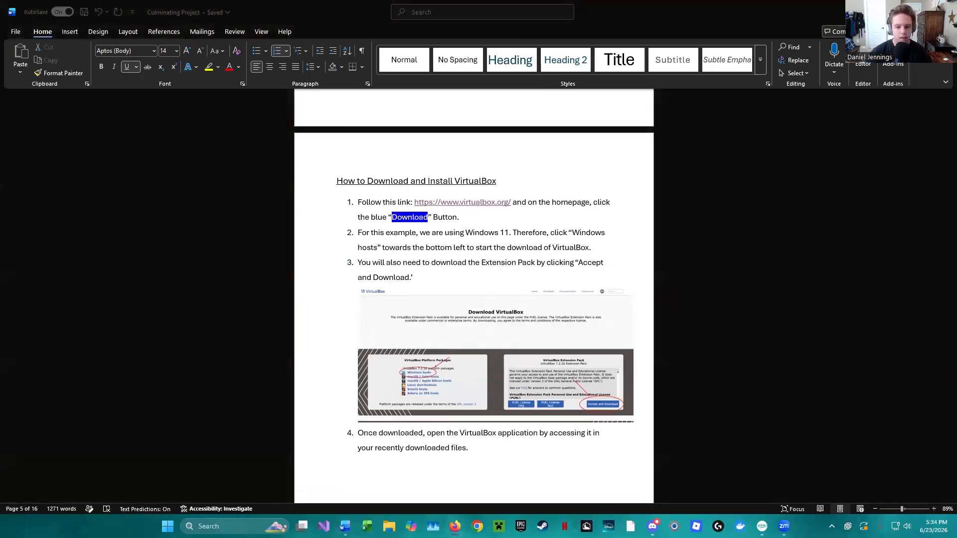
pyautogui.moveTo(643, 145); pyautogui.dragTo(554, 0)
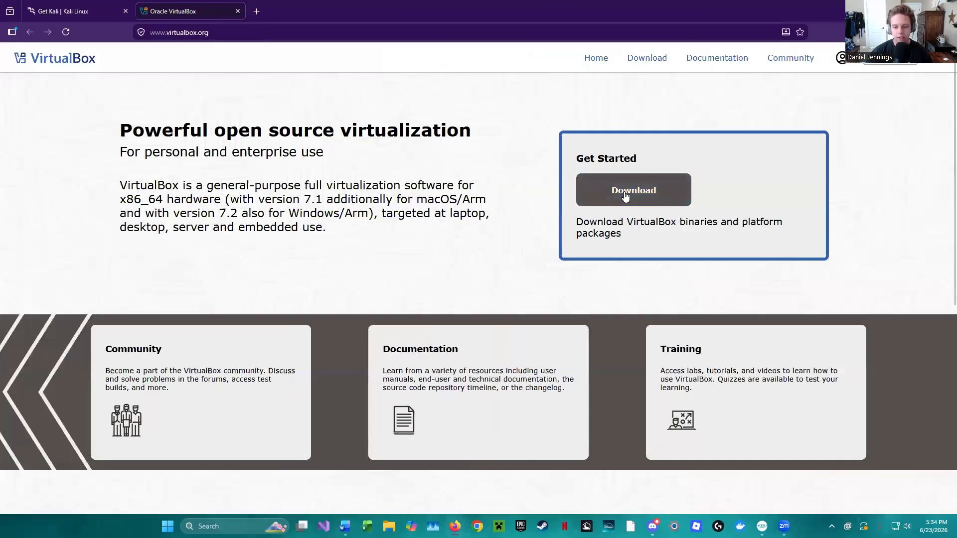
pyautogui.click(625, 196)
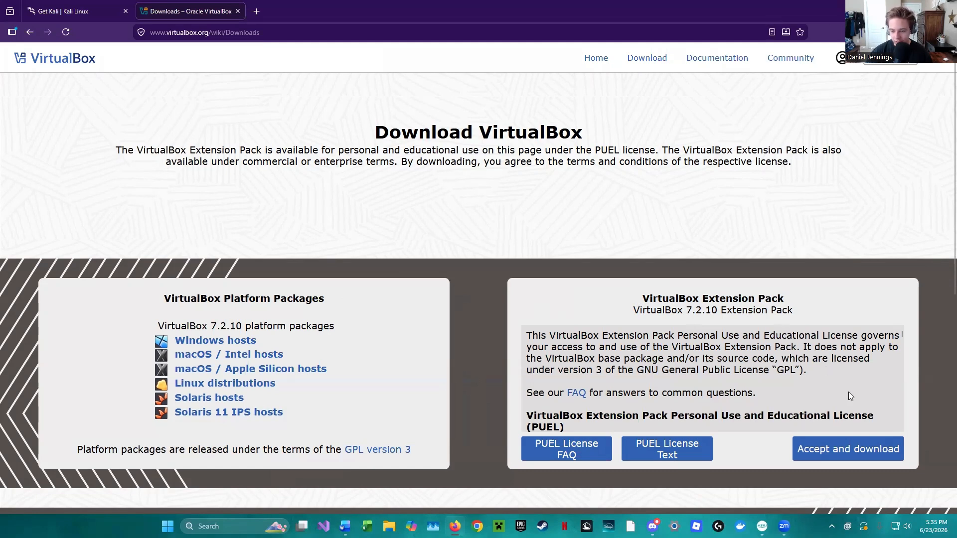
# - Locate the VirtualBox Extension Pack download, and move the browser window away to return to the Word instructions
pyautogui.click(828, 443)
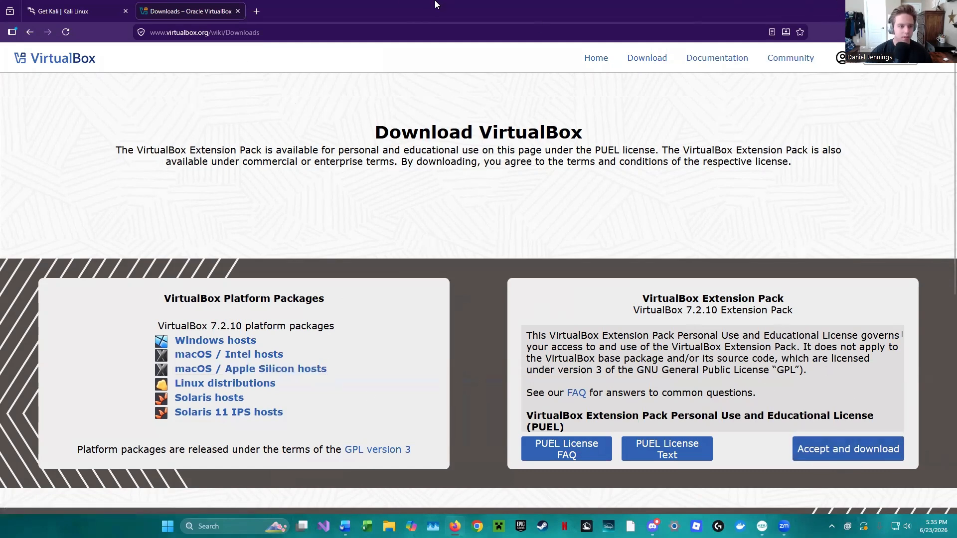
pyautogui.doubleClick(471, 12)
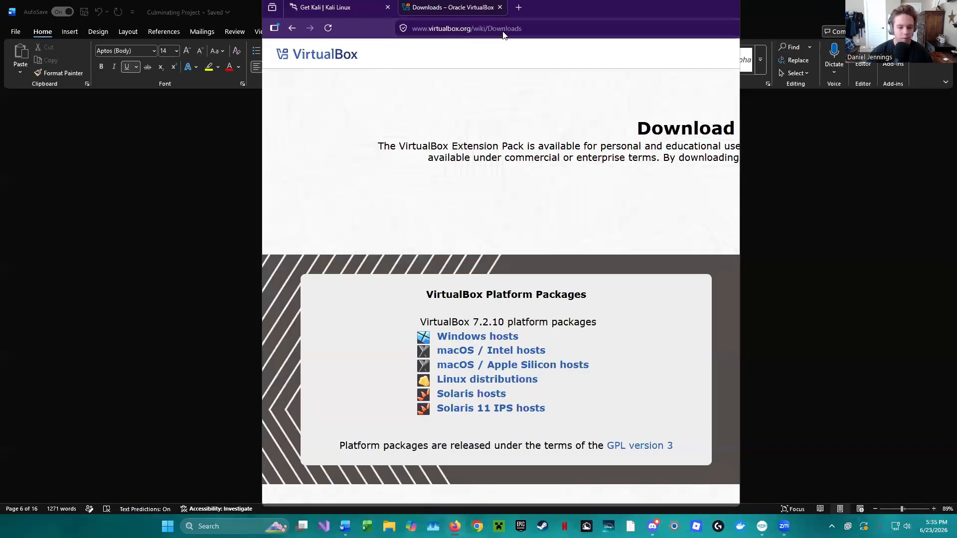
pyautogui.click(70, 183)
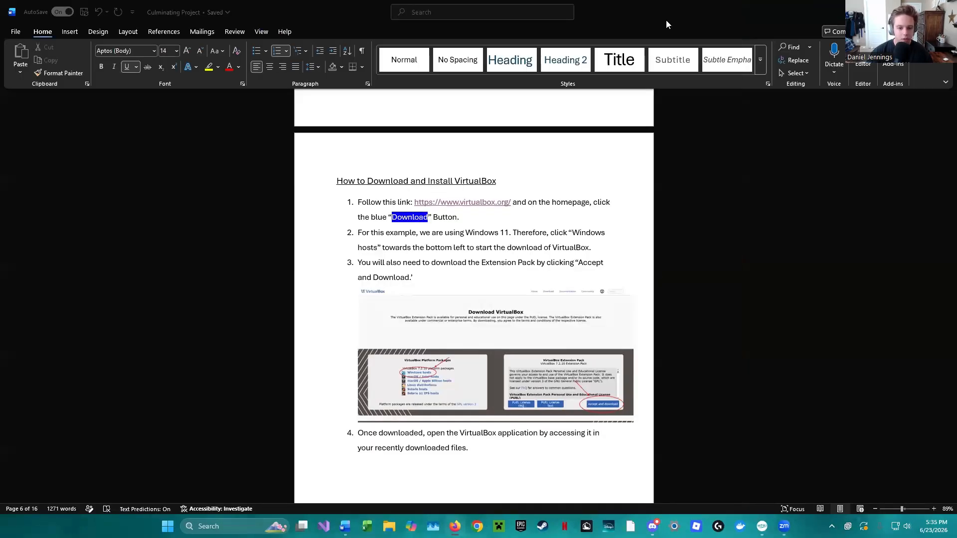
# - Read instructions 5 to 13 on installing VirtualBox and its Extension Pack in the Word guide
pyautogui.scroll(-3, 683, 345)
pyautogui.scroll(-5, 472, 326)
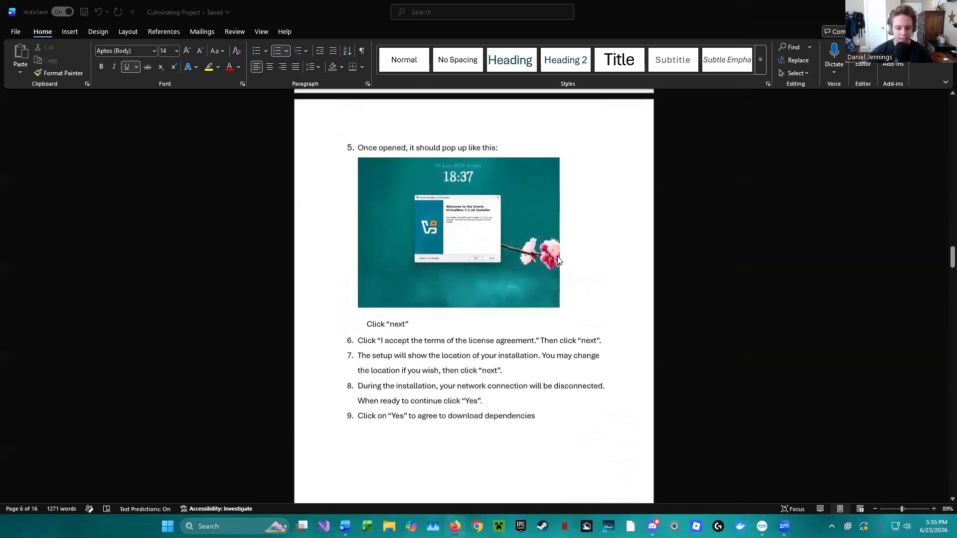
pyautogui.scroll(-4, 548, 255)
pyautogui.scroll(-5, 572, 245)
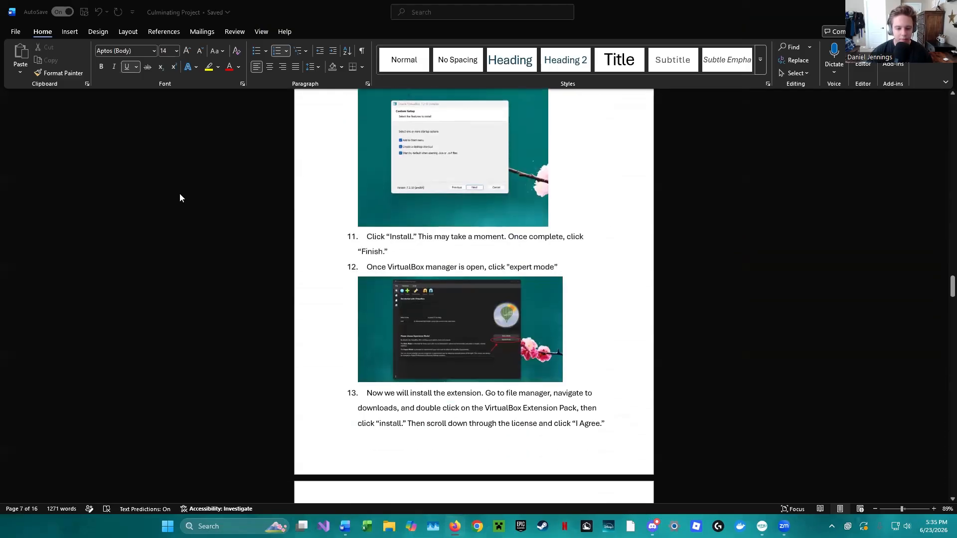
pyautogui.click(683, 10)
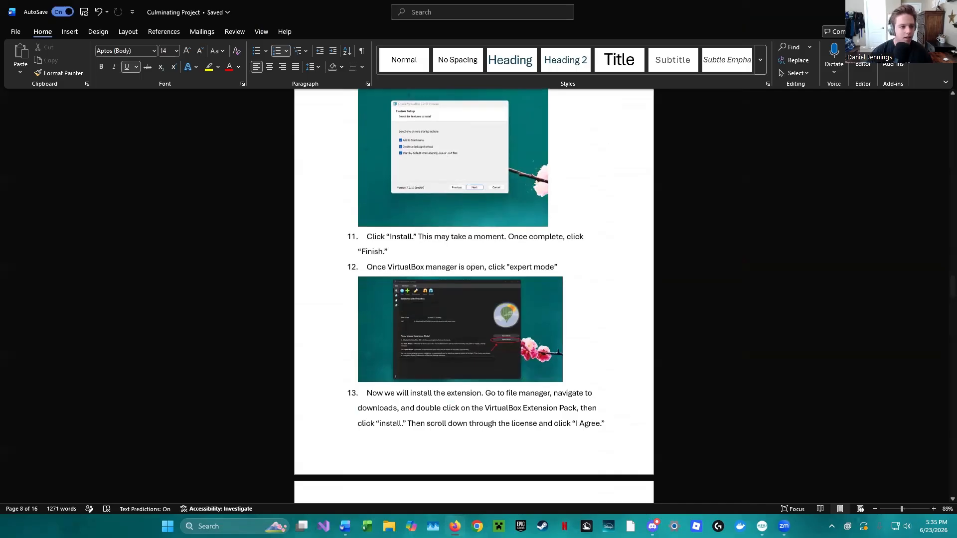
# - Minimize Word, launch Oracle VirtualBox from the desktop, and move its Manager window toward the middle of the desktop
pyautogui.click(898, 9)
pyautogui.click(31, 19)
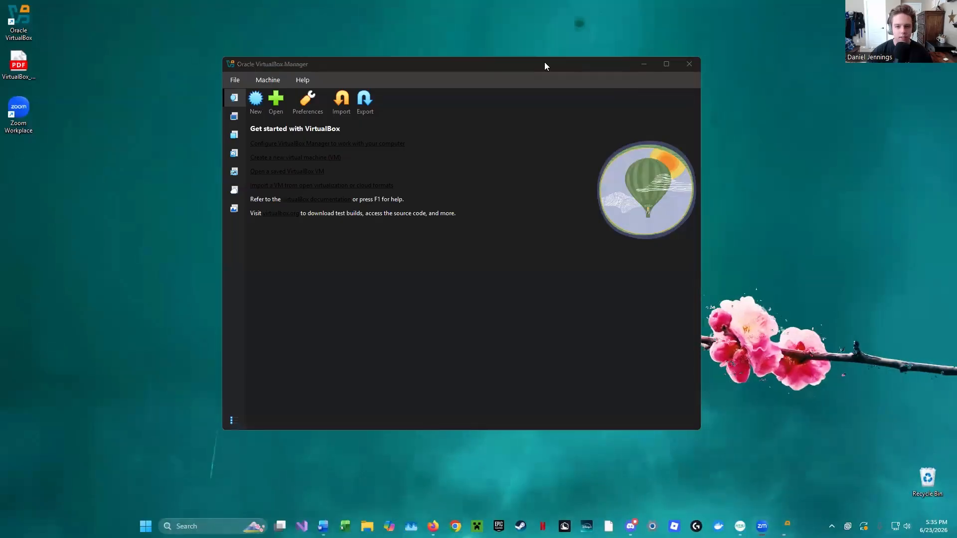
pyautogui.moveTo(545, 62); pyautogui.dragTo(652, 60)
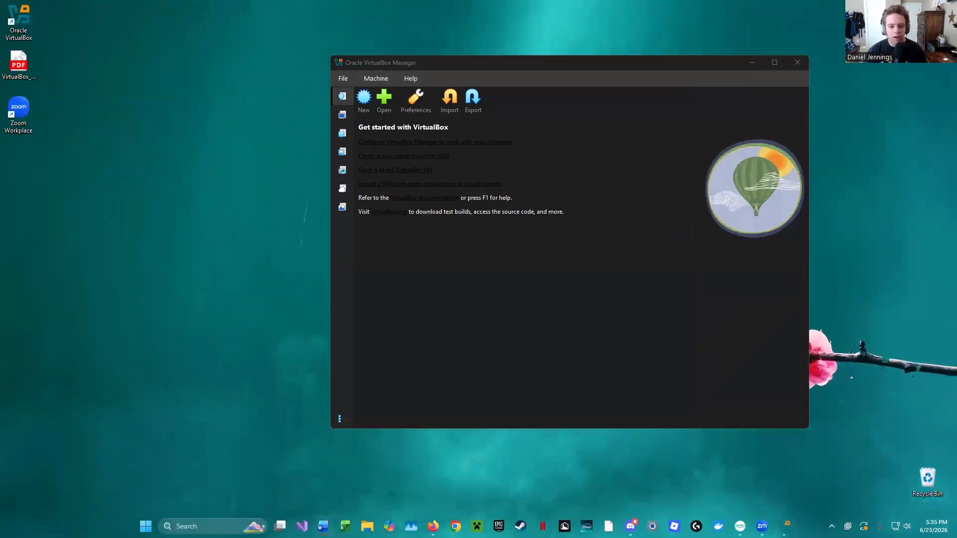
# - Consult the Kali Linux Installation with VM Settings section in Word, and replace the open Kali tab in Firefox with the get-kali platforms page
pyautogui.click(323, 526)
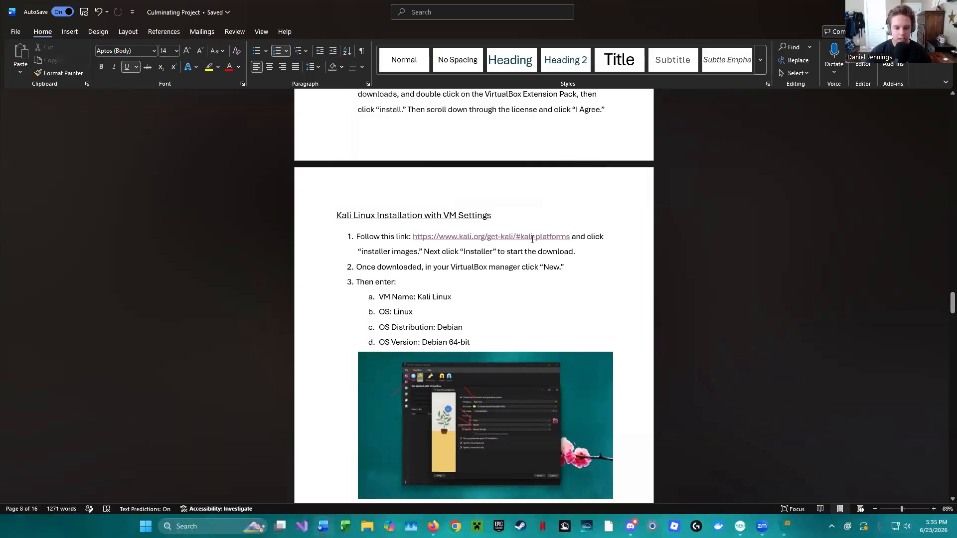
pyautogui.click(900, 10)
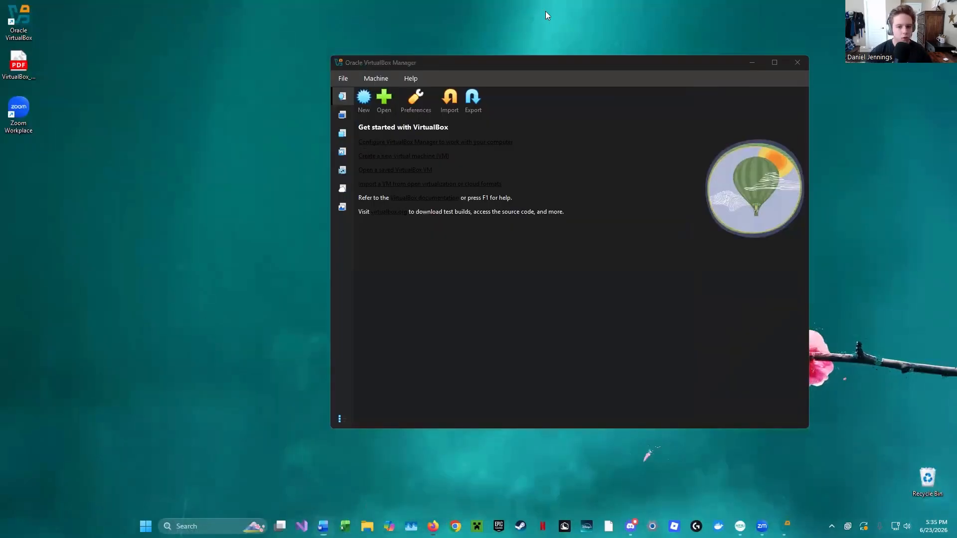
pyautogui.hotkey('alt', 'Tab')
pyautogui.click(61, 14)
pyautogui.scroll(10, 652, 274)
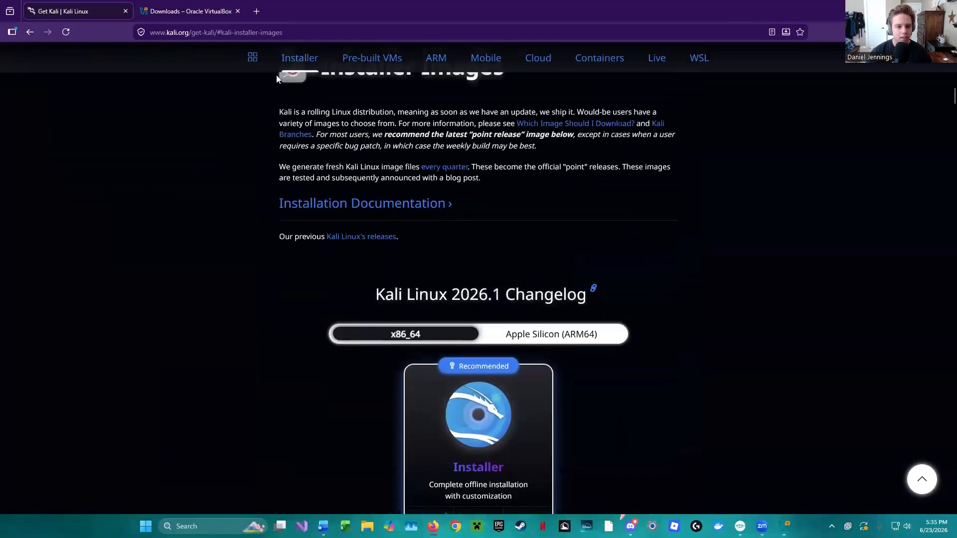
pyautogui.click(126, 11)
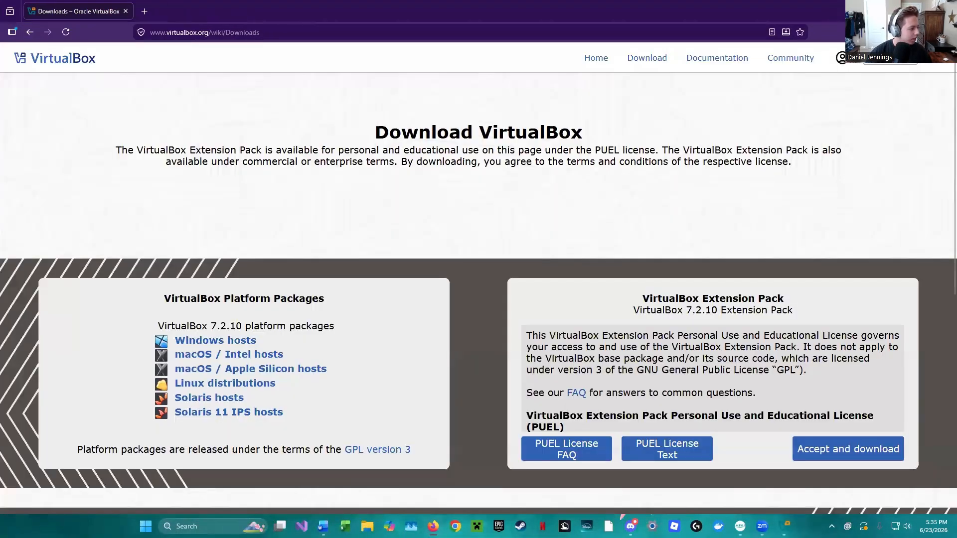
pyautogui.hotkey('ctrl', 'shift', 't')
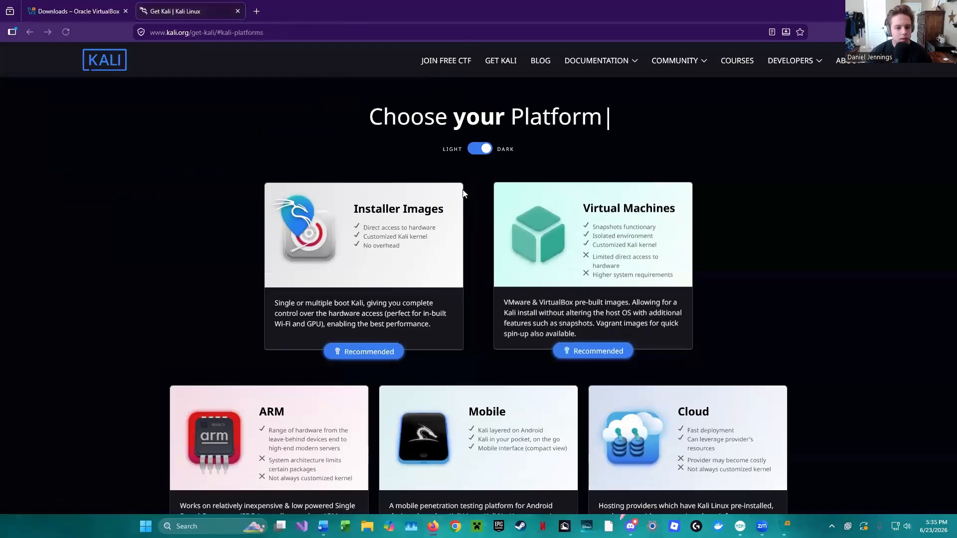
# - Open Kali's Installer Images section, locate the recommended Installer download, and minimize the browser to return to VirtualBox Manager
pyautogui.click(455, 257)
pyautogui.scroll(-6, 629, 170)
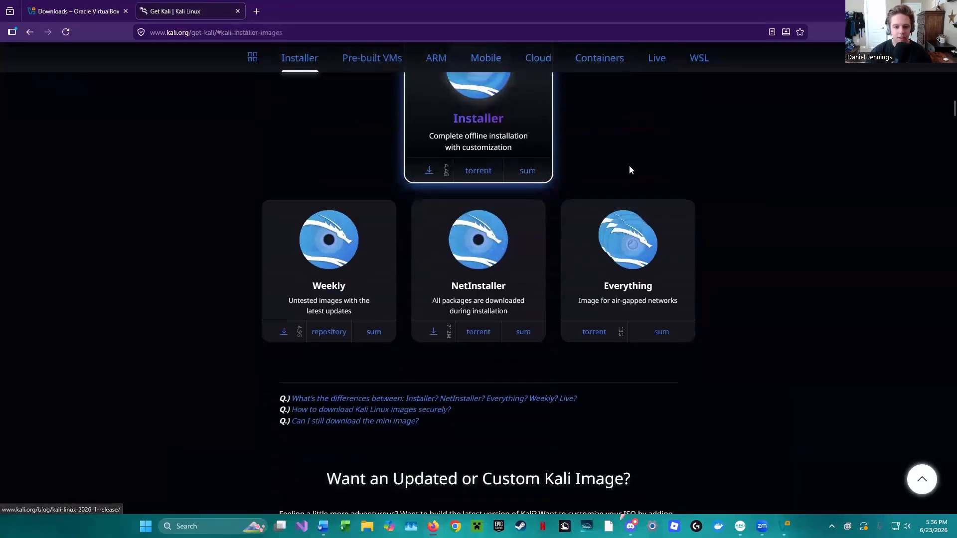
pyautogui.scroll(4, 638, 195)
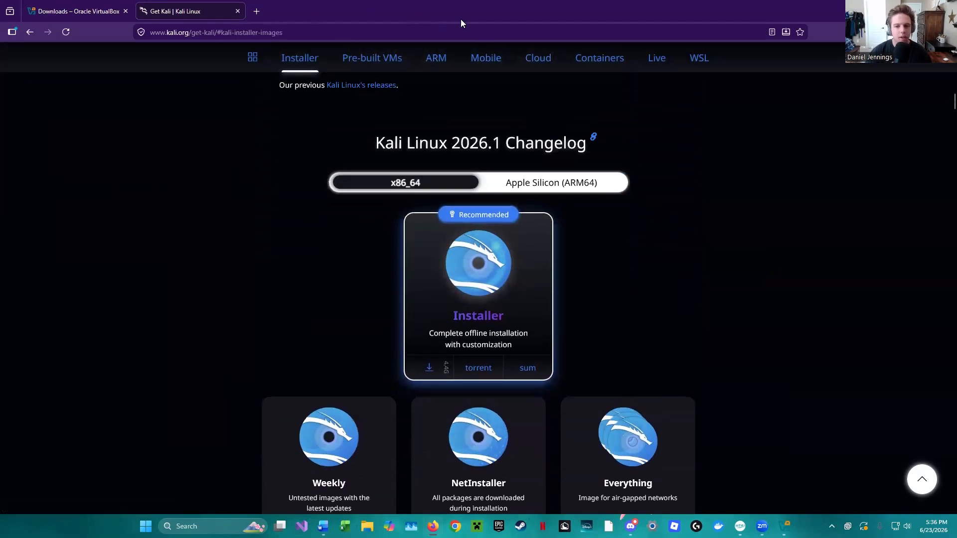
pyautogui.click(900, 10)
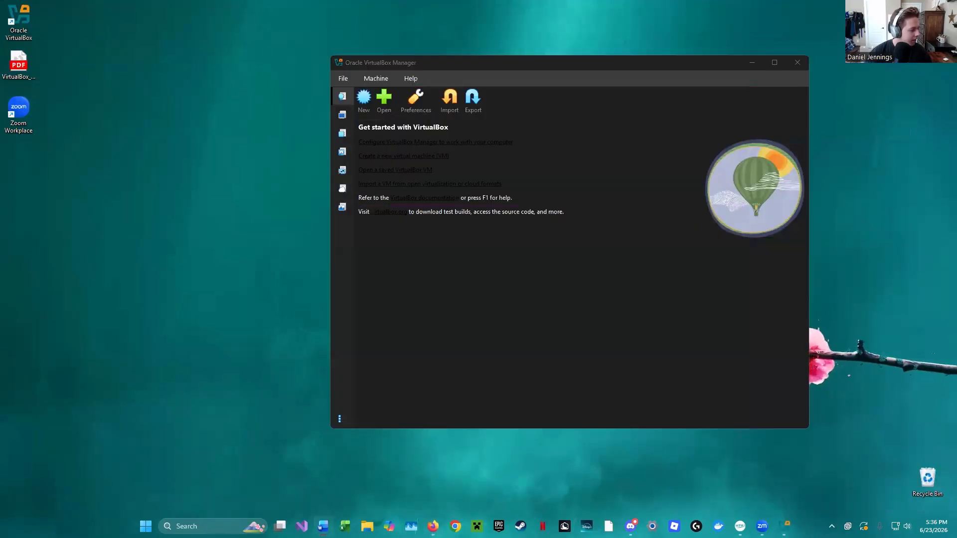
# - Start a new virtual machine named Kali Linux3 and choose Debian as its OS distribution
pyautogui.click(364, 99)
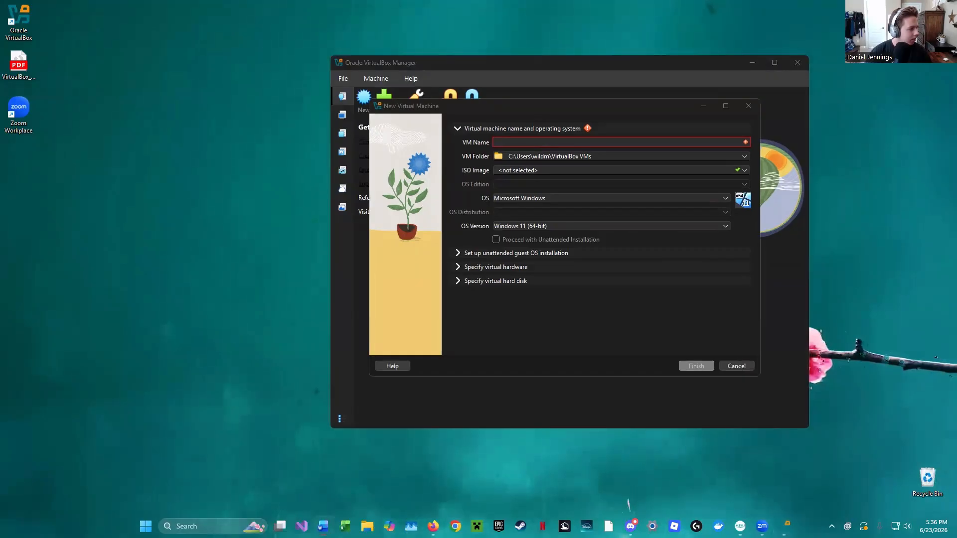
pyautogui.click(590, 144)
pyautogui.write('K')
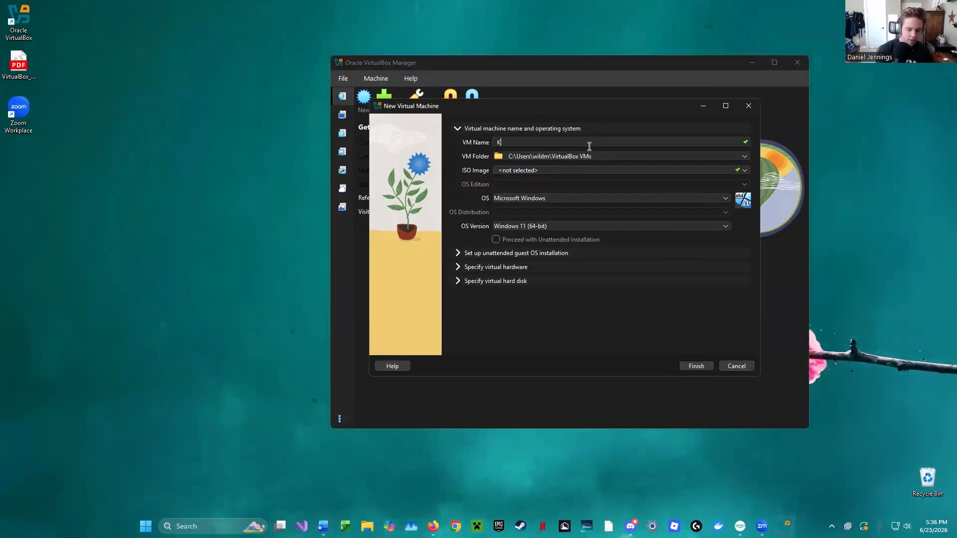
pyautogui.write('ali Linu')
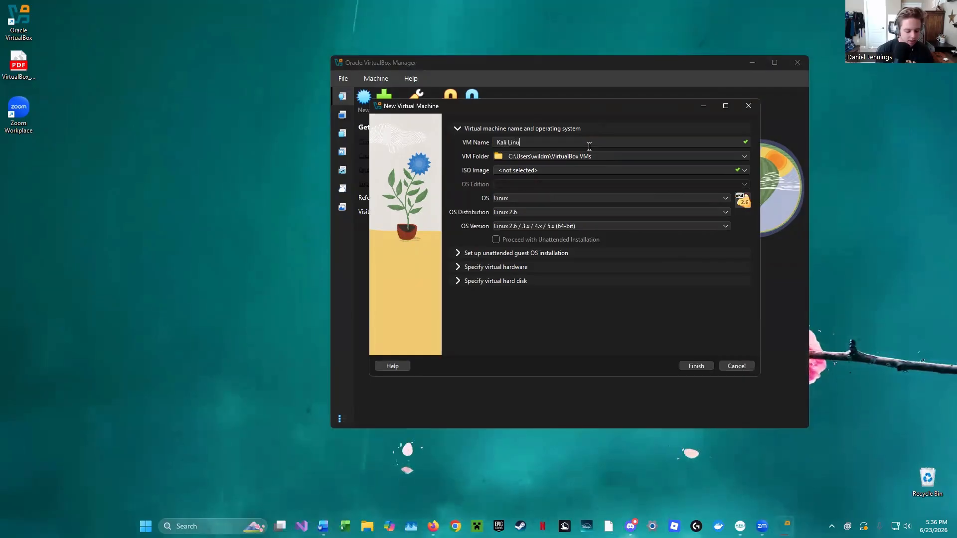
pyautogui.write('x3')
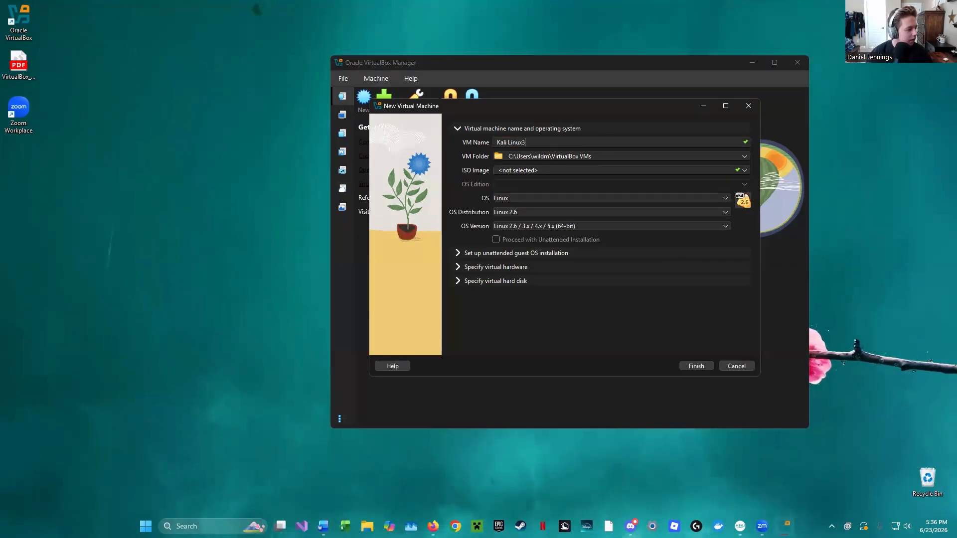
pyautogui.click(728, 212)
pyautogui.click(728, 212)
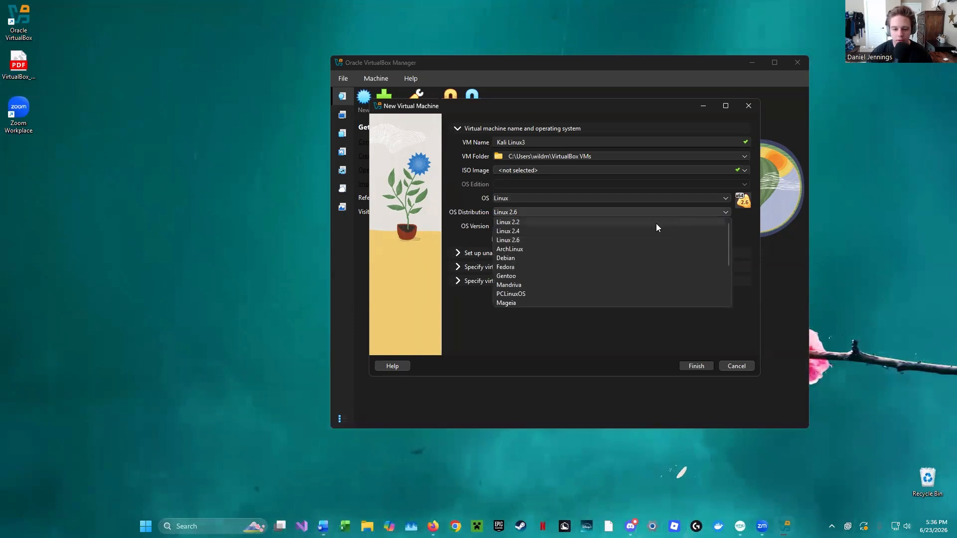
pyautogui.click(531, 259)
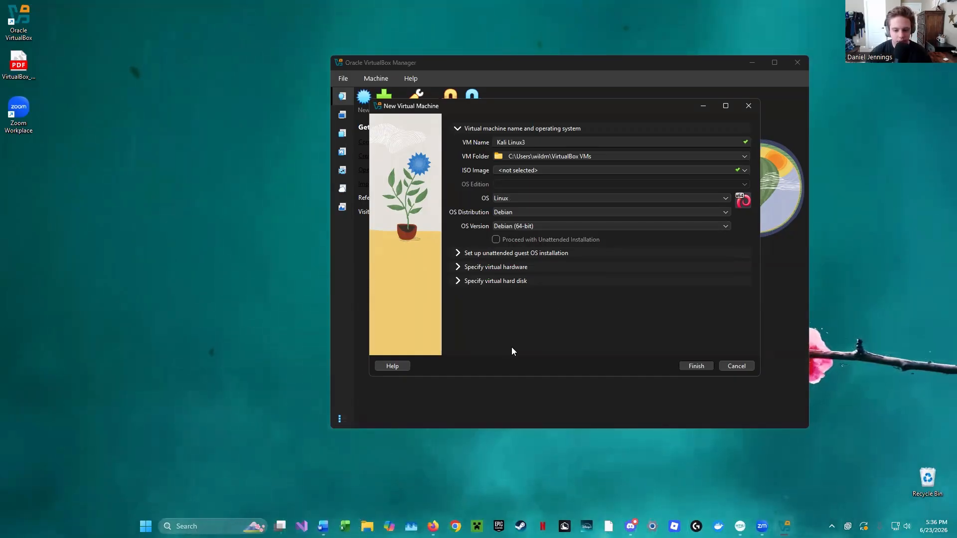
# - Set the new virtual machine's base memory to 20000 MB in its virtual hardware settings
pyautogui.click(496, 269)
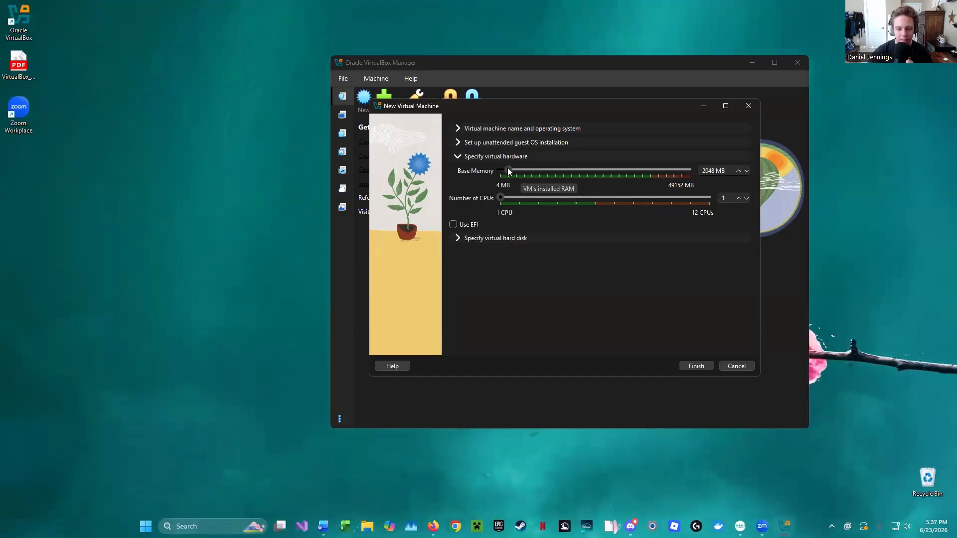
pyautogui.moveTo(509, 170); pyautogui.dragTo(570, 170)
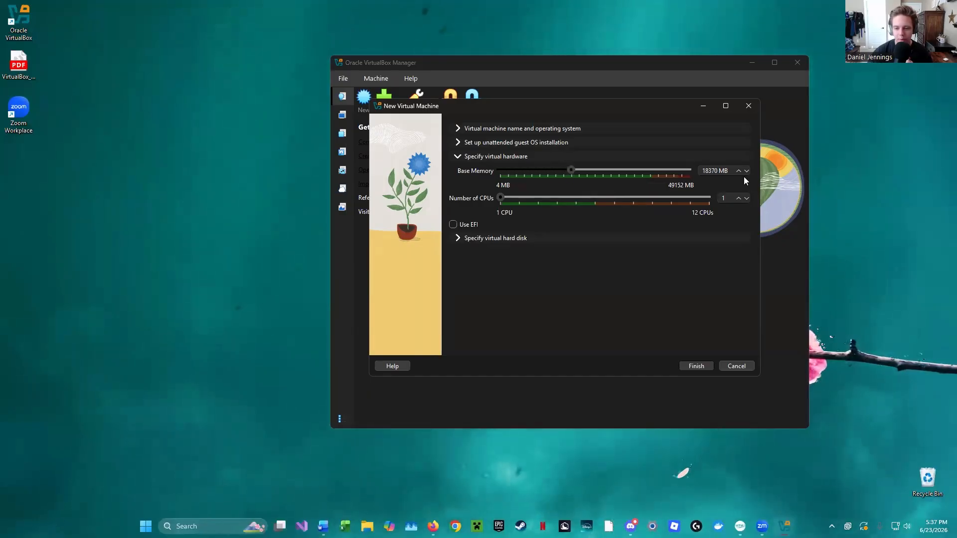
pyautogui.doubleClick(718, 172)
pyautogui.press('BackSpace')
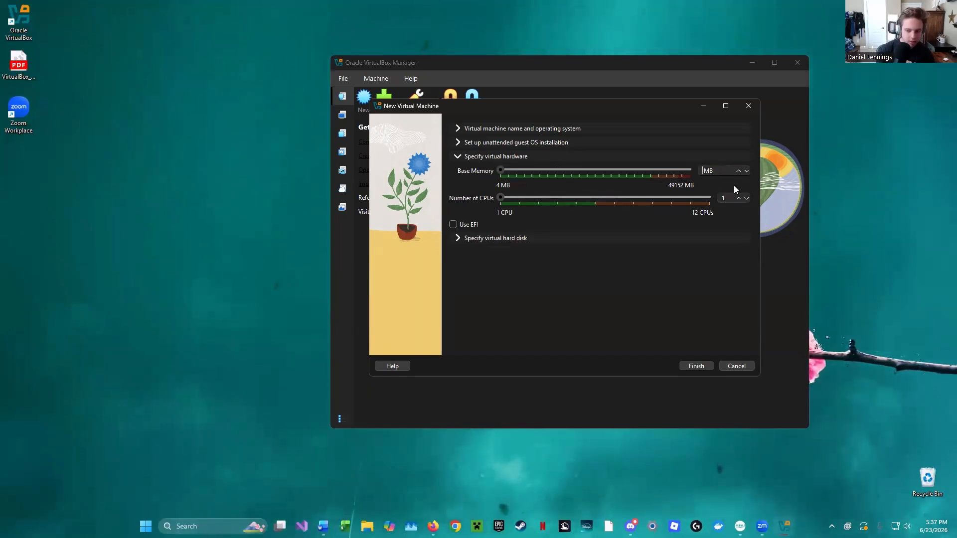
pyautogui.write('20000')
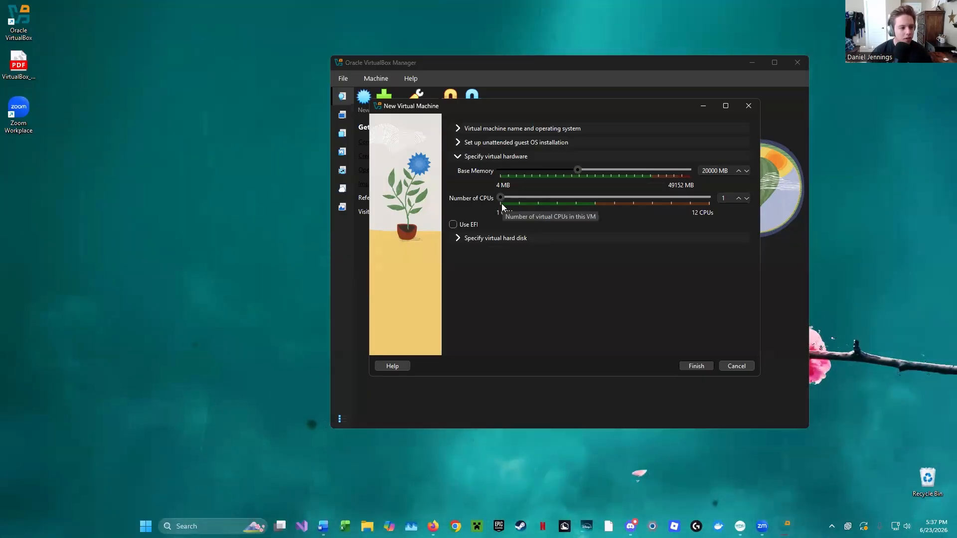
# - Assign 3 CPUs and finish creating the virtual machine with a new 20 GB VDI virtual hard disk
pyautogui.moveTo(501, 198); pyautogui.dragTo(524, 199)
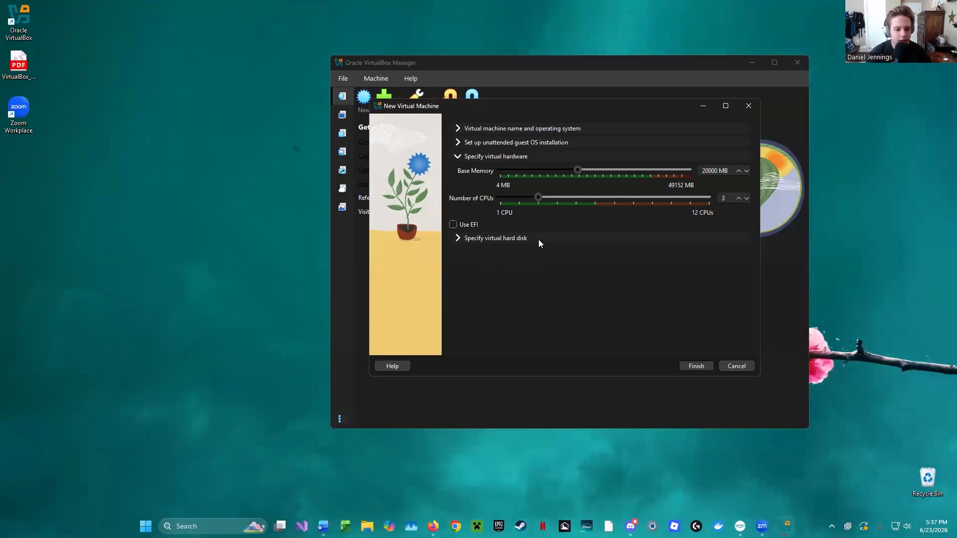
pyautogui.click(518, 239)
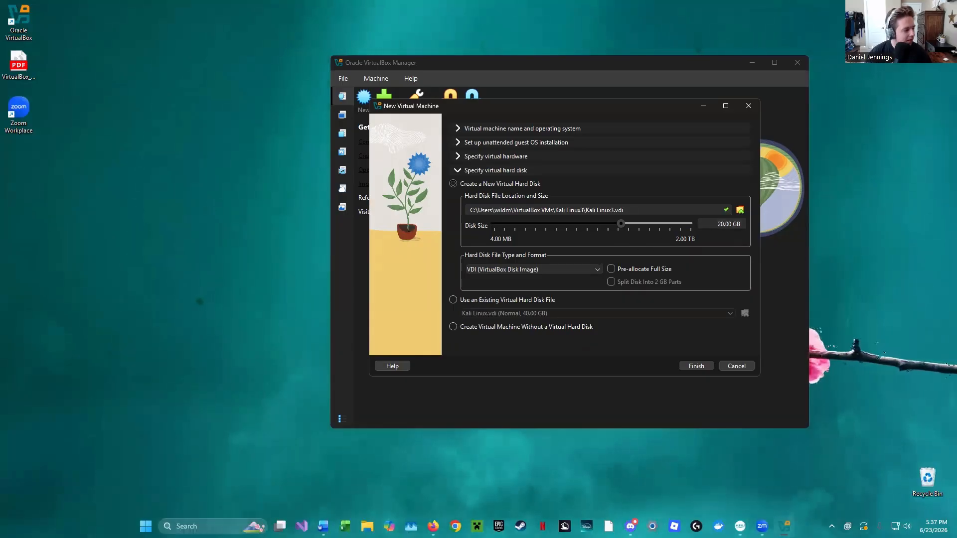
pyautogui.click(700, 367)
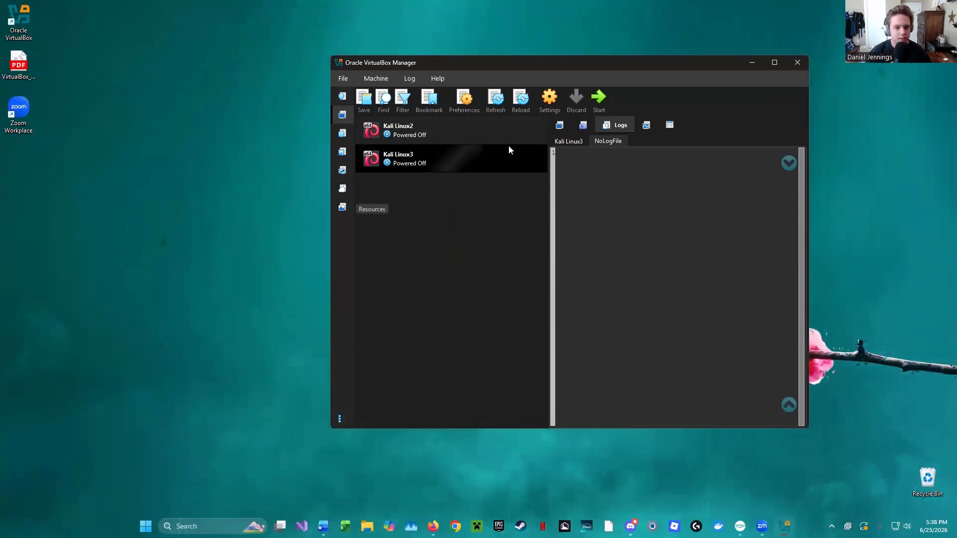
# - In the Kali Linux3 general settings, set both Shared Clipboard and Drag-and-Drop to Bidirectional
pyautogui.click(551, 108)
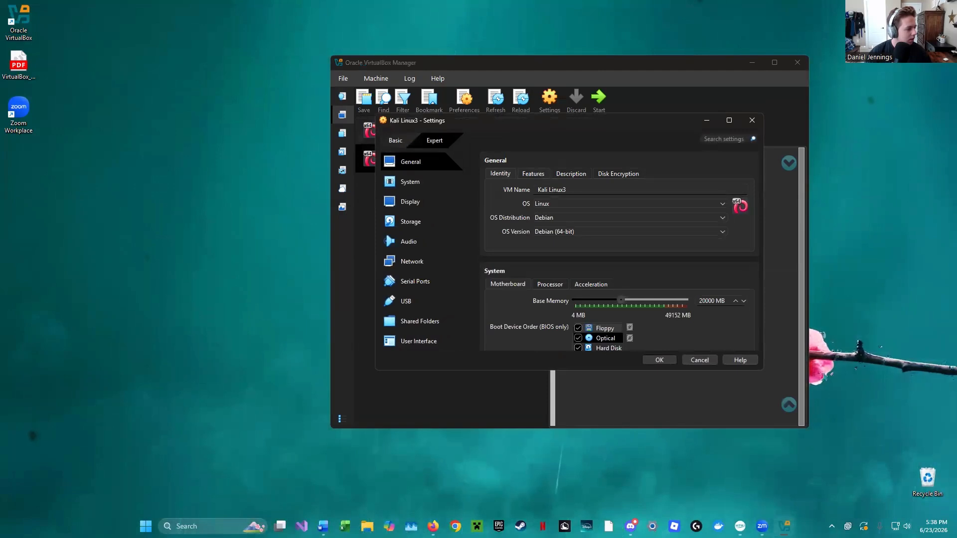
pyautogui.click(529, 174)
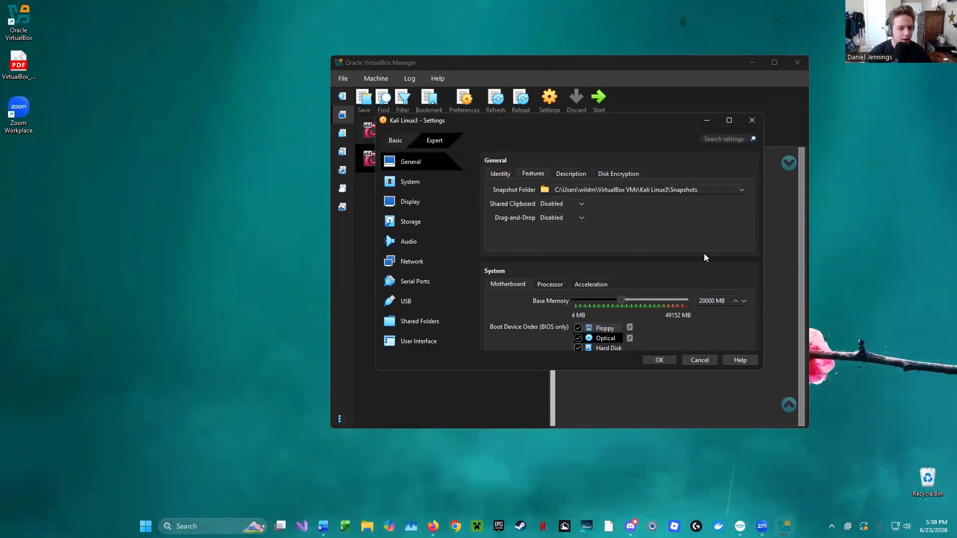
pyautogui.click(579, 206)
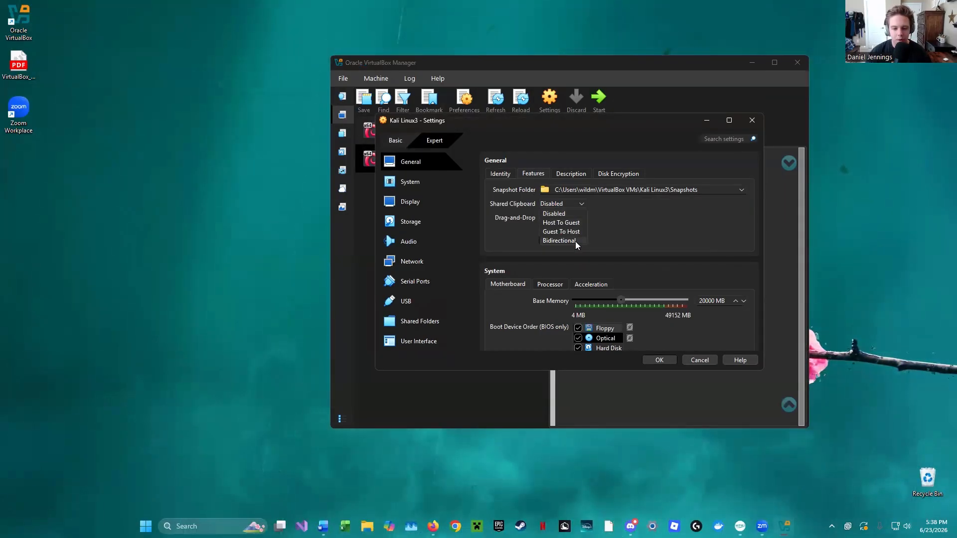
pyautogui.click(559, 240)
pyautogui.click(573, 218)
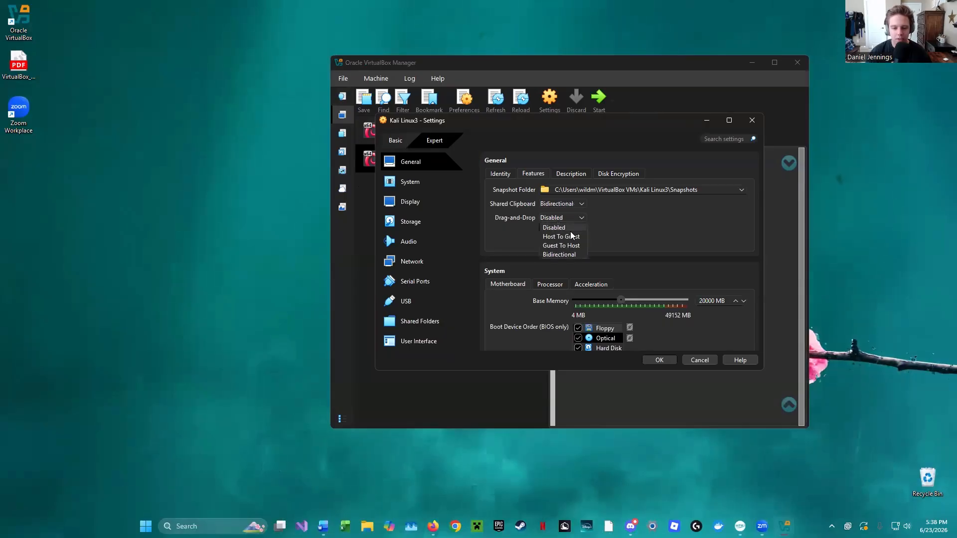
pyautogui.click(560, 255)
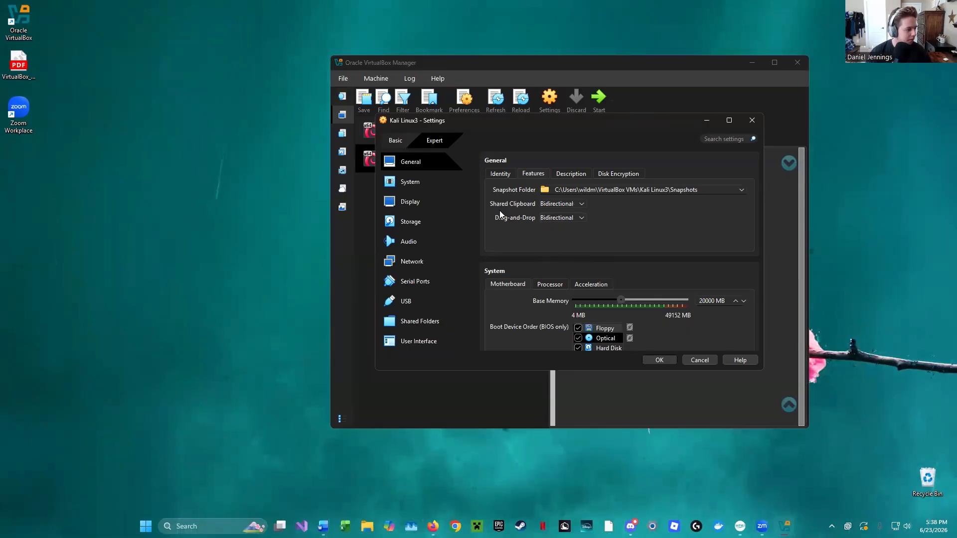
# - Raise the video memory to 128 MB in the Kali Linux3 display settings
pyautogui.scroll(-1, 607, 249)
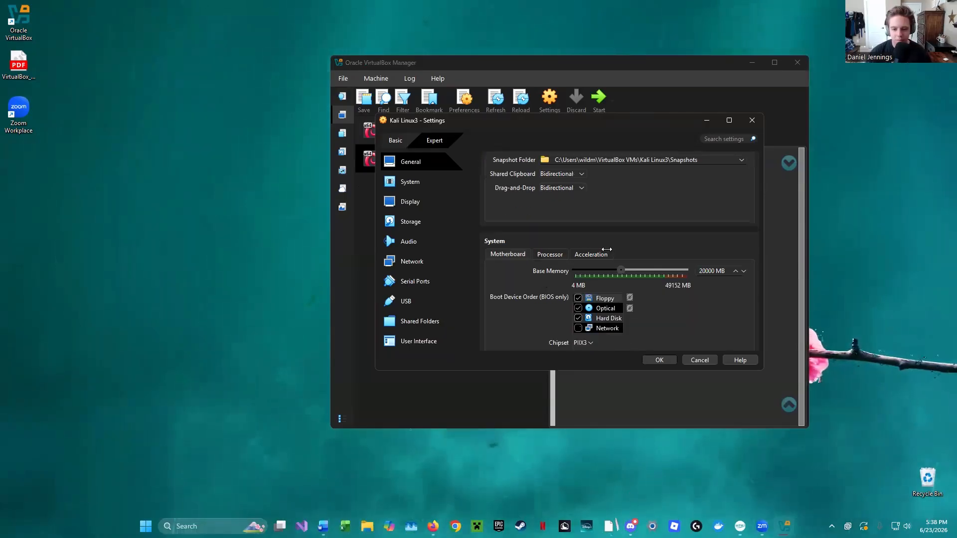
pyautogui.scroll(-2, 607, 249)
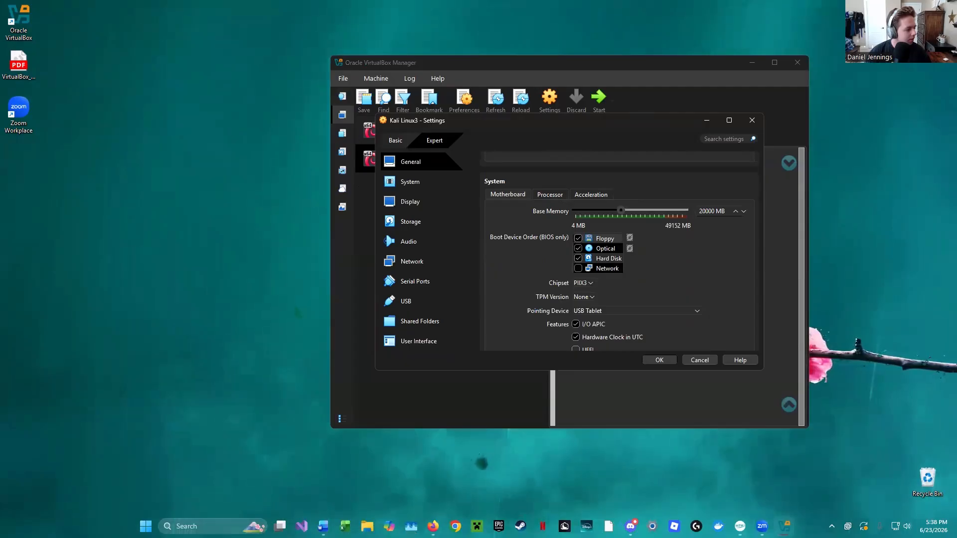
pyautogui.scroll(-7, 558, 260)
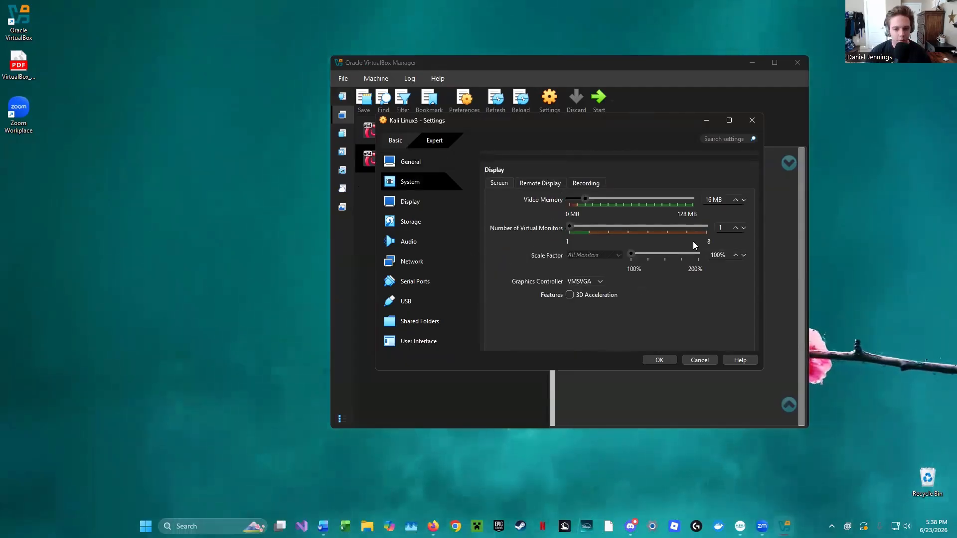
pyautogui.moveTo(581, 198); pyautogui.dragTo(814, 203)
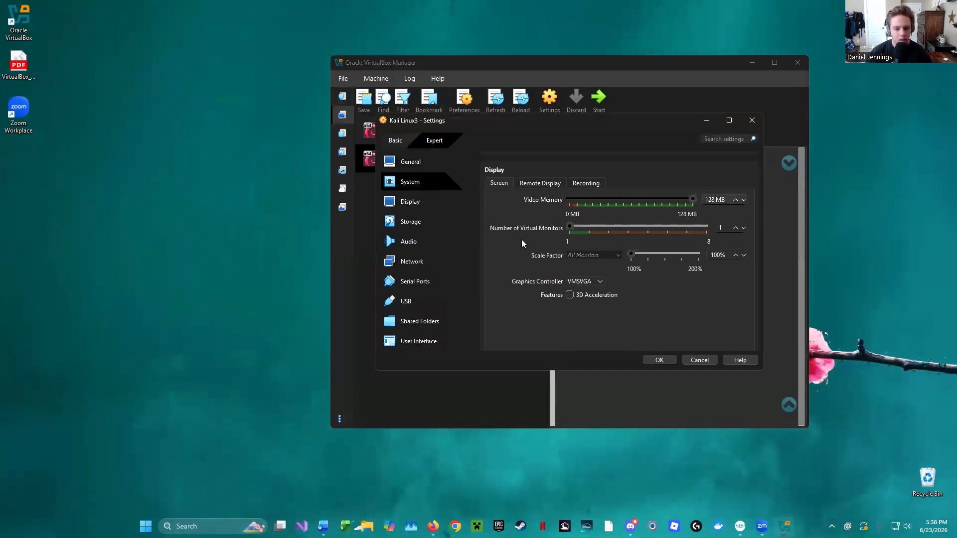
# - Attach kali-linux-2026.1-installer-amd64 from Downloads to the empty IDE optical drive in the storage settings and save the settings
pyautogui.scroll(-4, 547, 265)
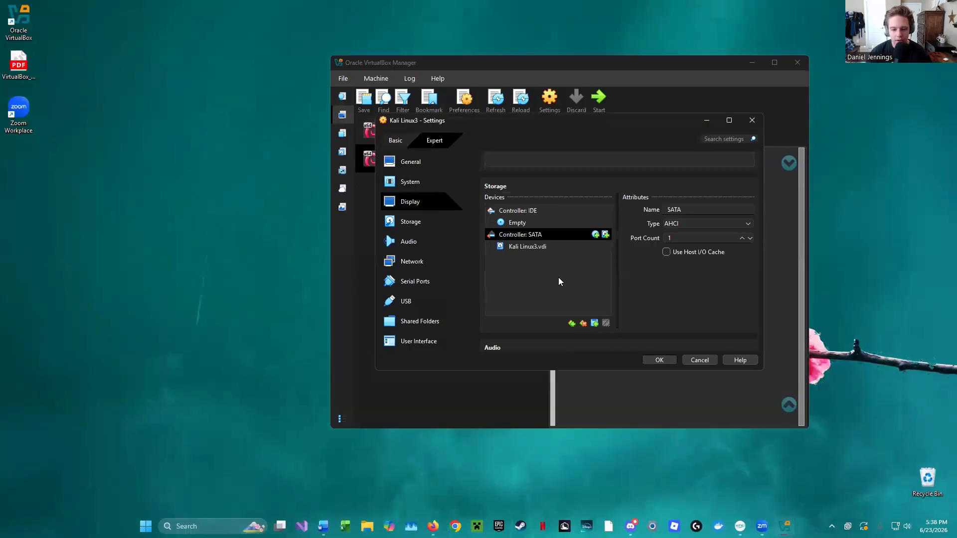
pyautogui.click(529, 213)
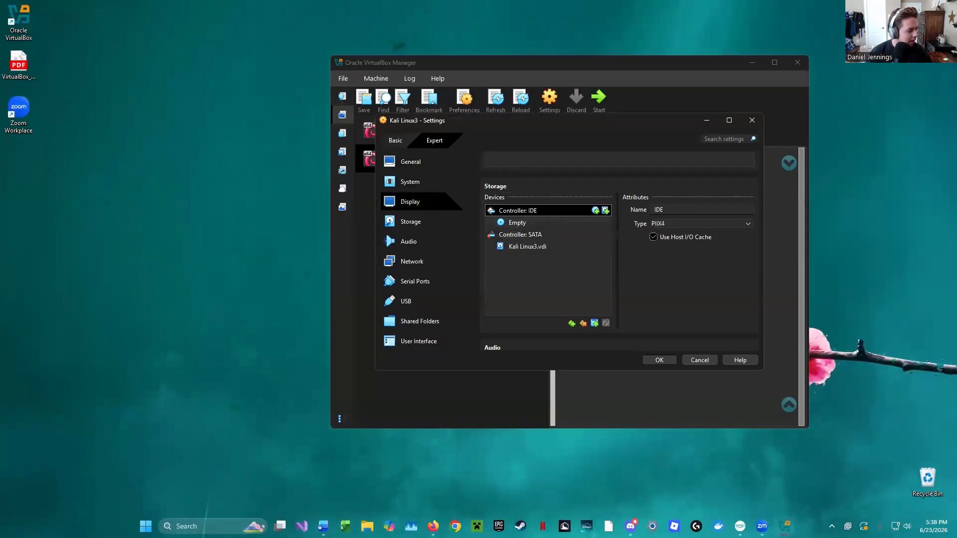
pyautogui.click(532, 224)
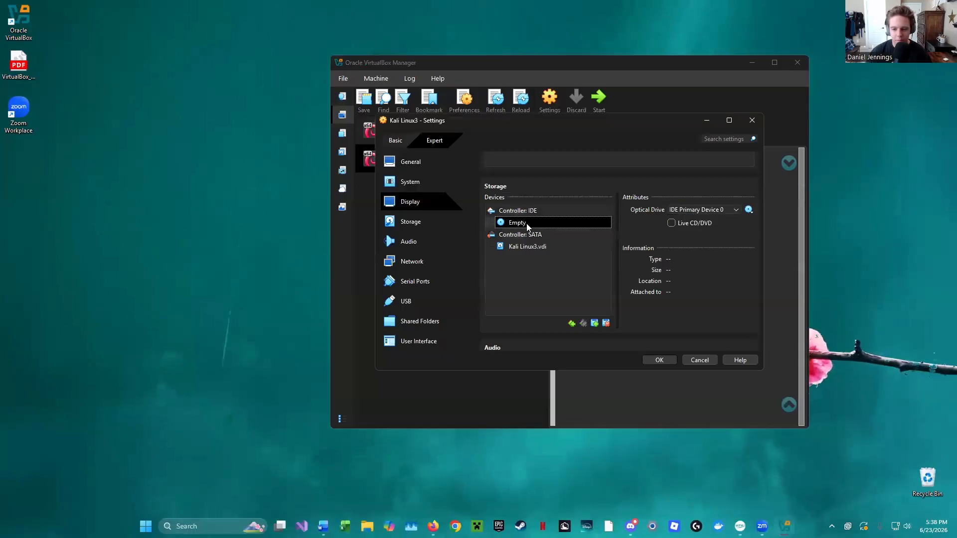
pyautogui.click(749, 210)
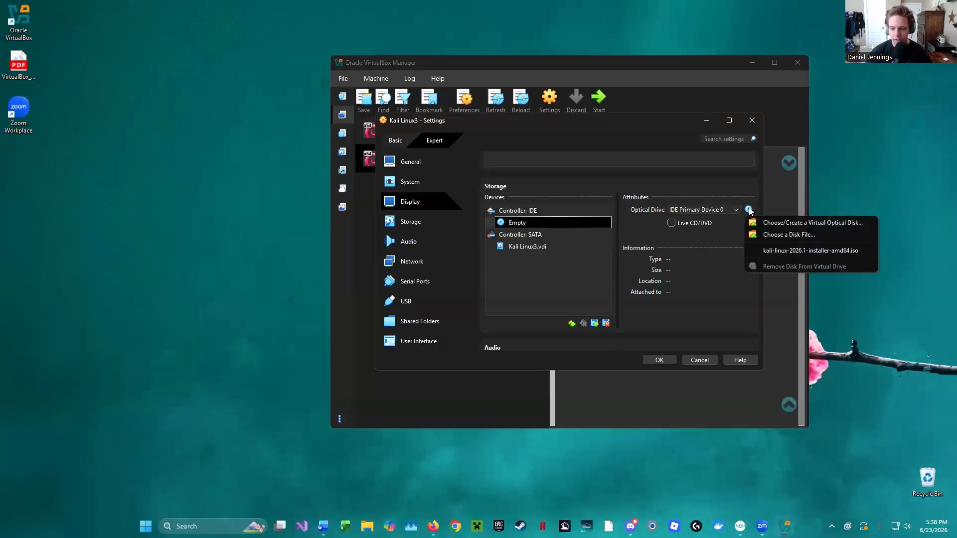
pyautogui.click(785, 238)
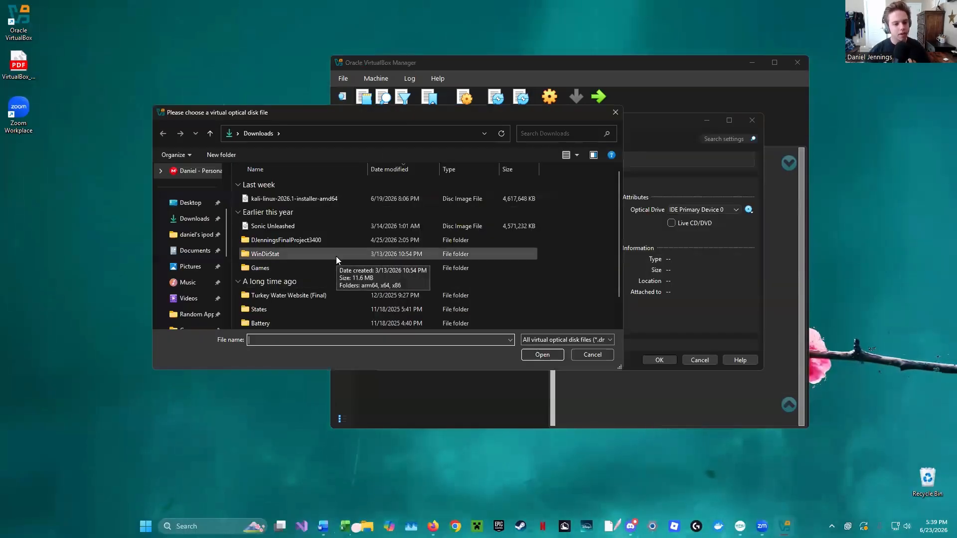
pyautogui.click(340, 199)
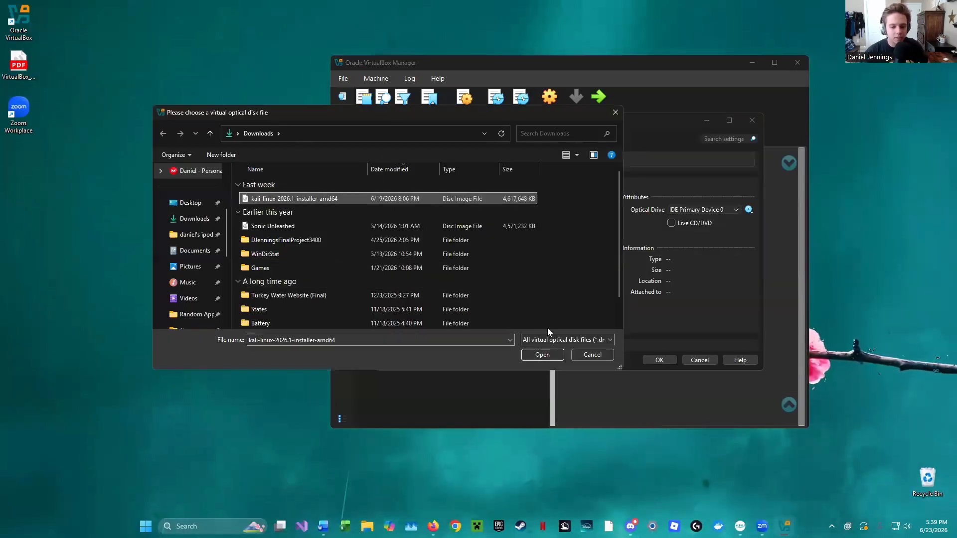
pyautogui.click(542, 355)
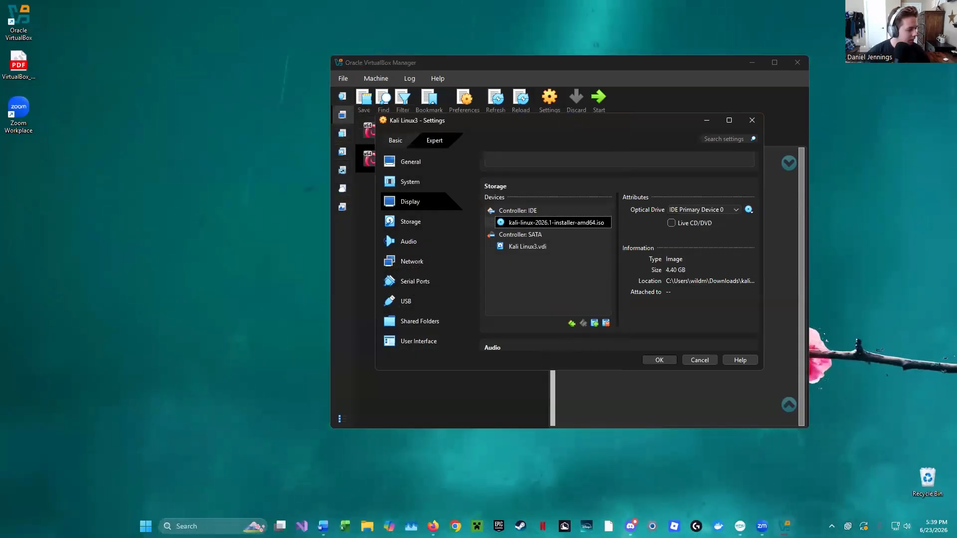
pyautogui.click(660, 360)
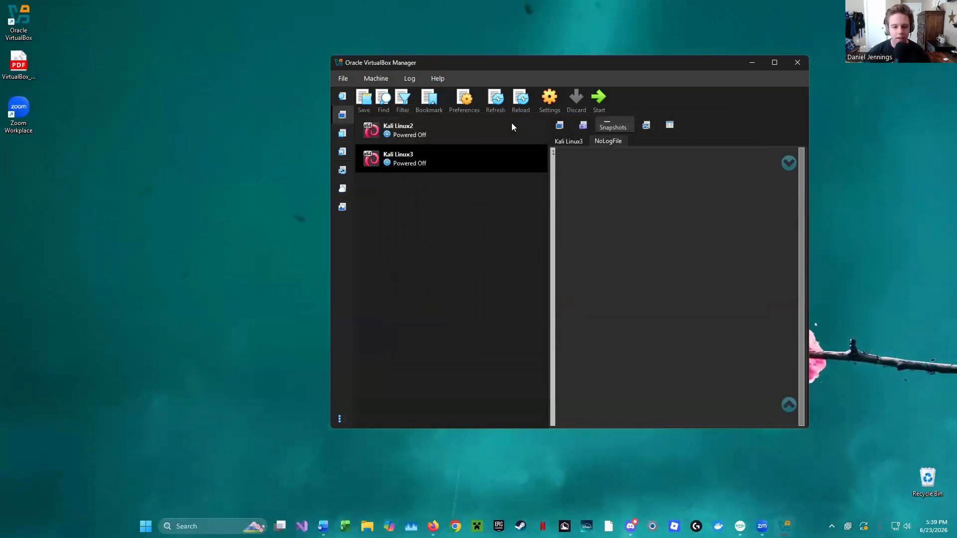
# - Start the Kali Linux3 virtual machine and launch the Graphical install from the Kali installer menu, dismissing the mouse integration notice
pyautogui.click(599, 103)
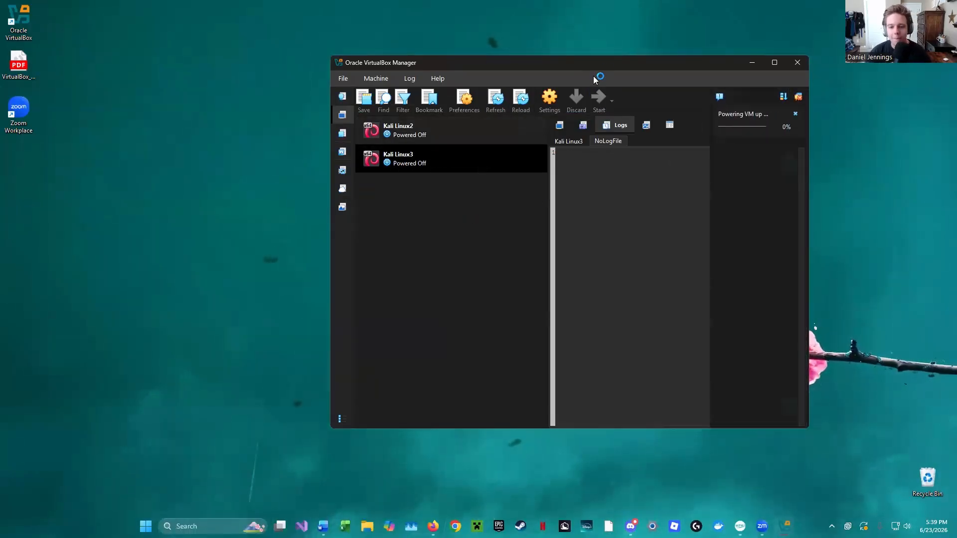
pyautogui.moveTo(547, 63); pyautogui.dragTo(473, 54)
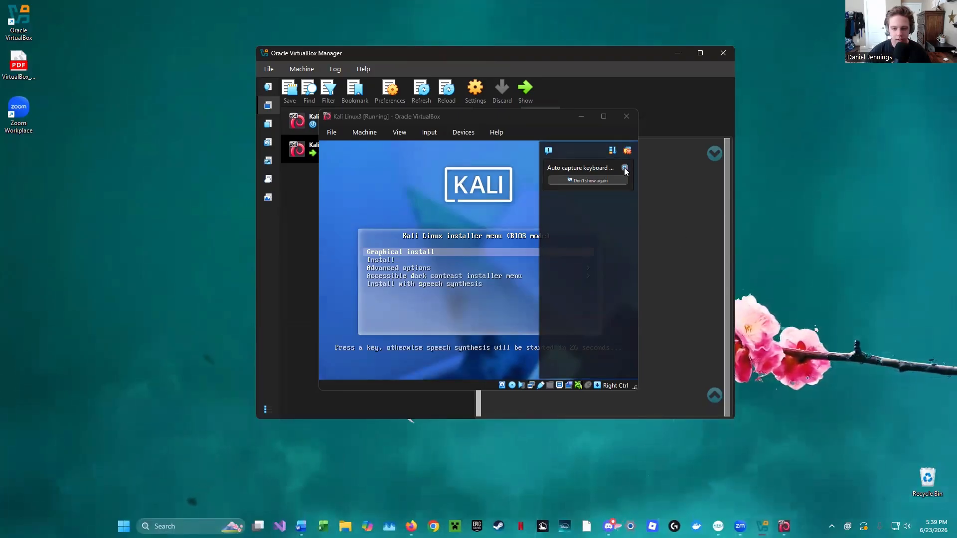
pyautogui.click(433, 253)
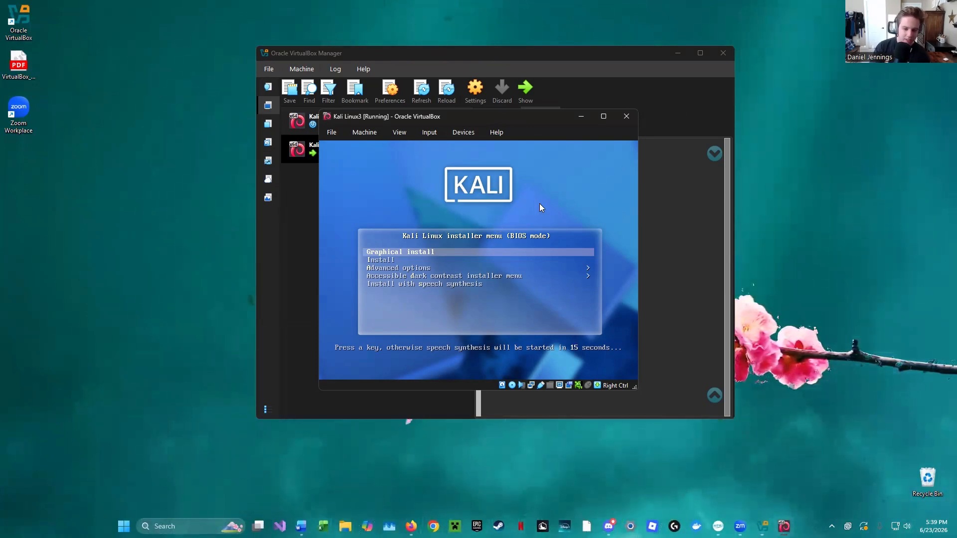
pyautogui.press('Return')
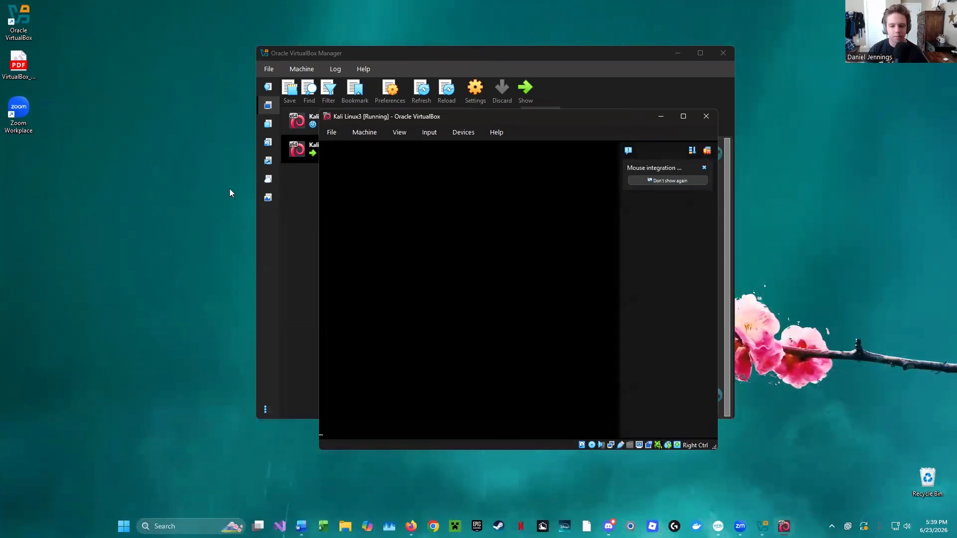
pyautogui.click(704, 168)
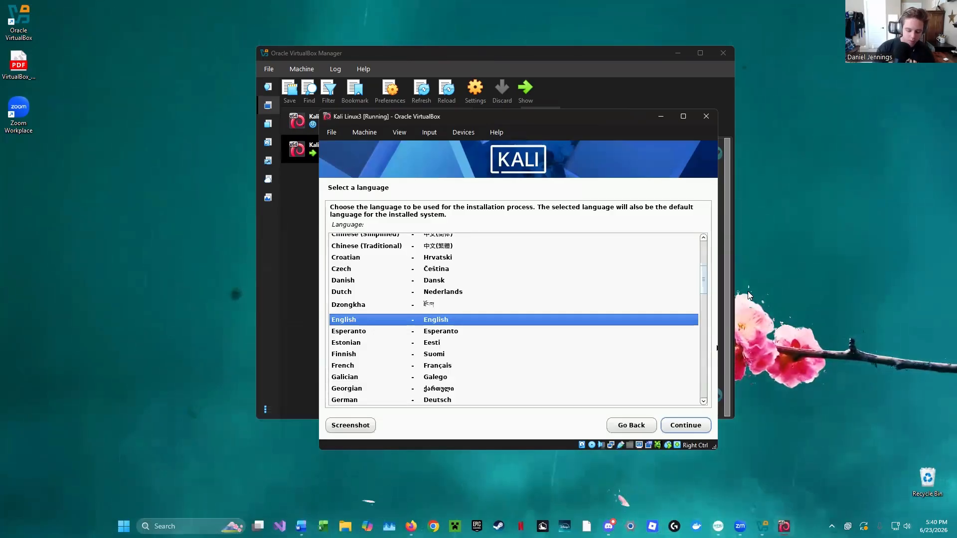
# - Choose English as the installation language, United States as the location and American English as the keymap
pyautogui.press('Return')
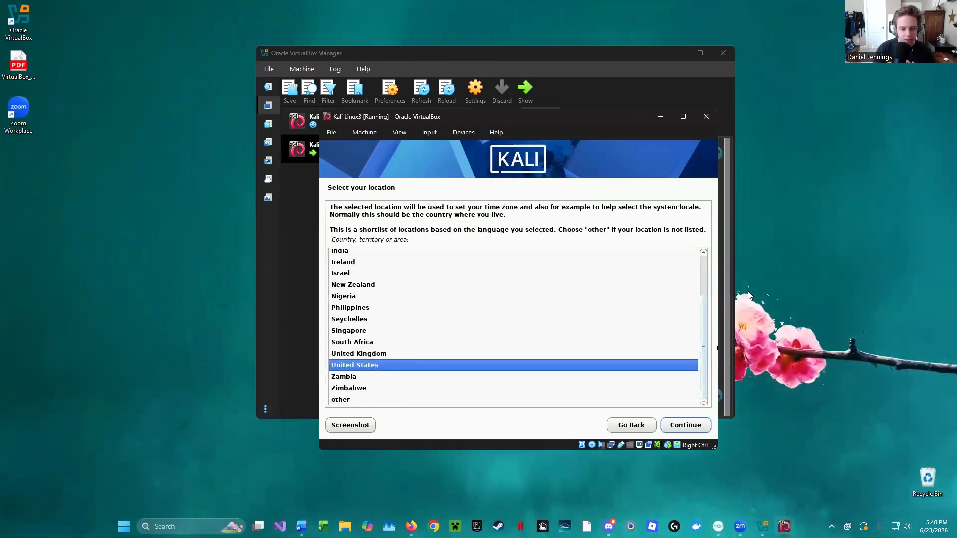
pyautogui.press('Return')
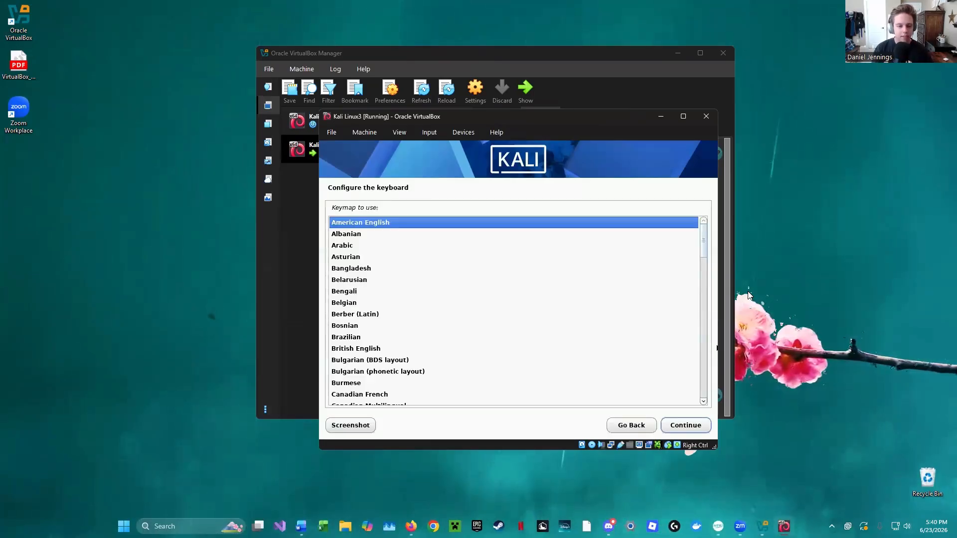
pyautogui.press('Return')
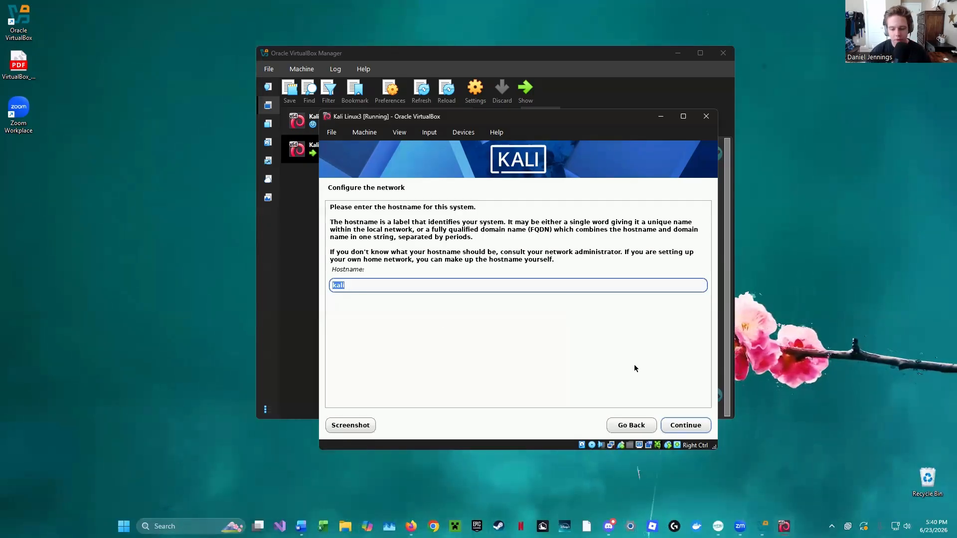
# - Keep kali as the system's hostname and leave the domain name blank in the network configuration
pyautogui.click(532, 287)
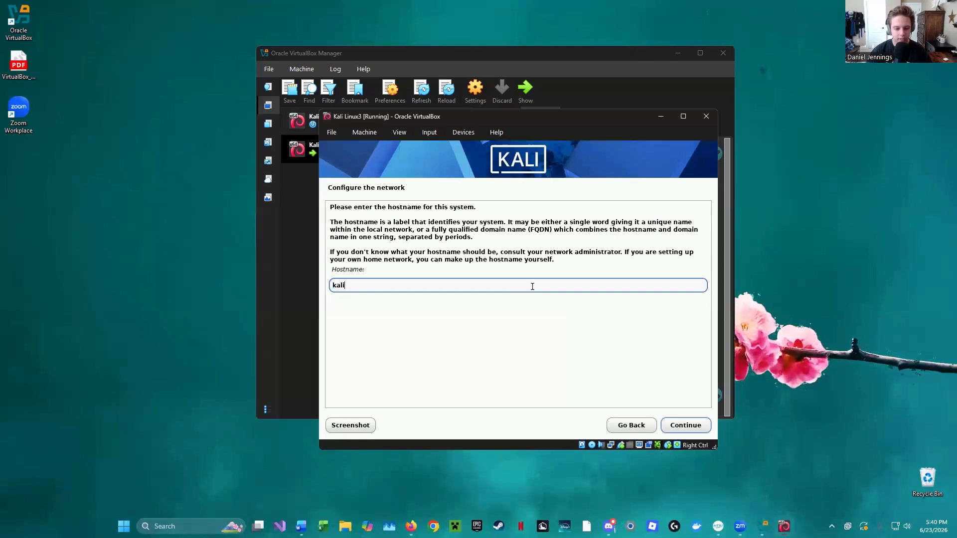
pyautogui.click(686, 426)
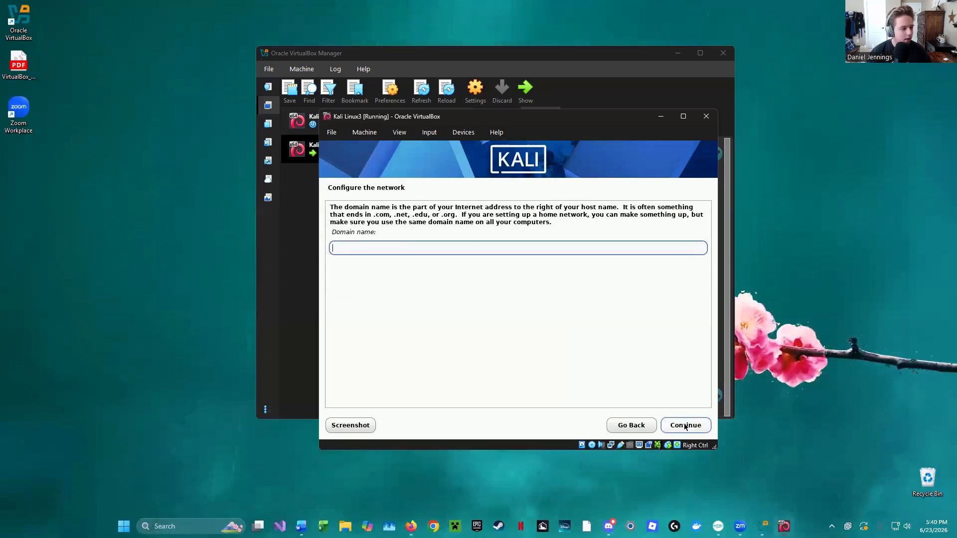
pyautogui.click(686, 426)
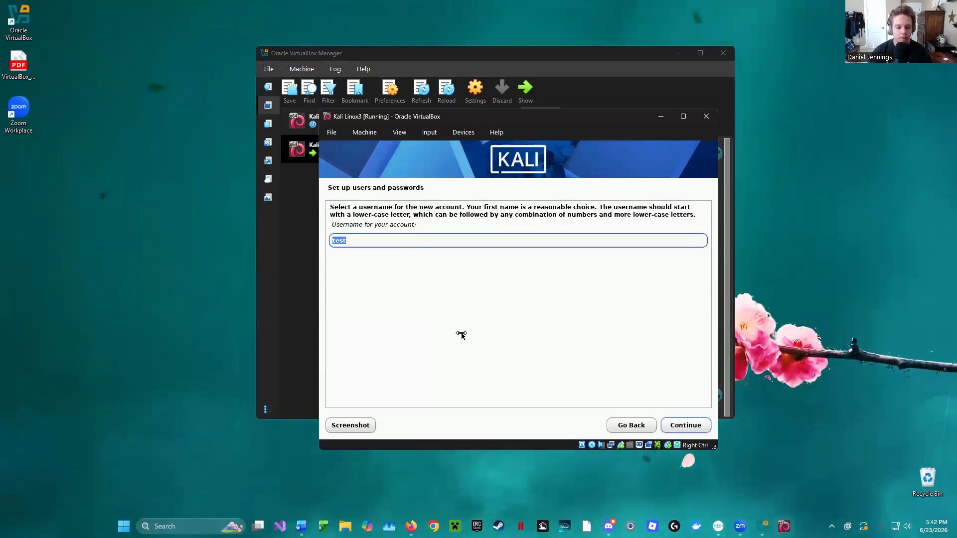
# - Accept the prefilled account username, then enter and re-enter the new user's password with both entries shown in clear
pyautogui.click(373, 241)
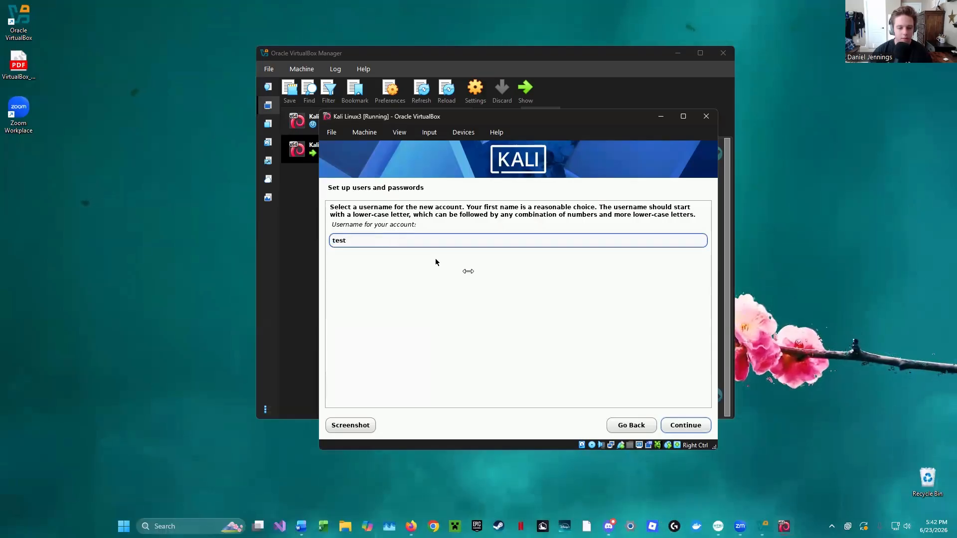
pyautogui.click(673, 429)
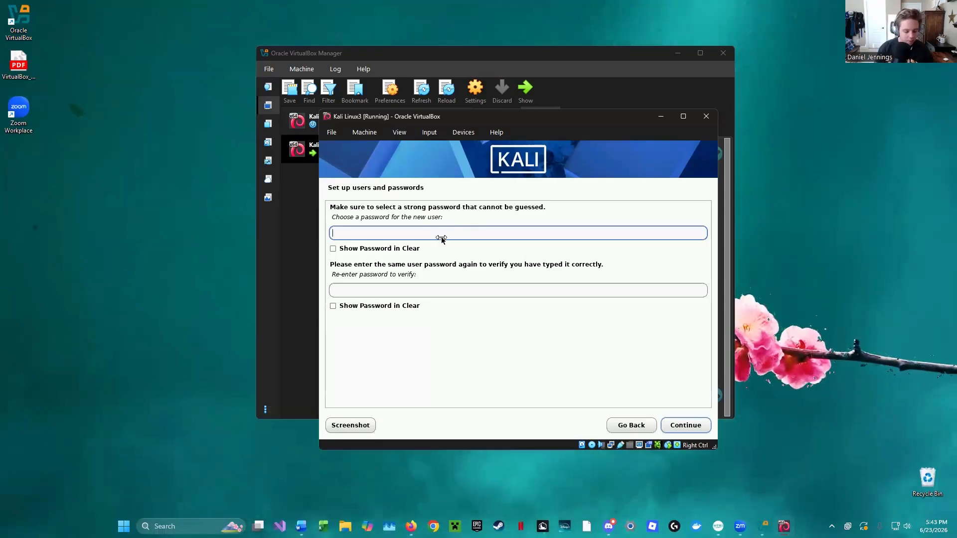
pyautogui.write('●●')
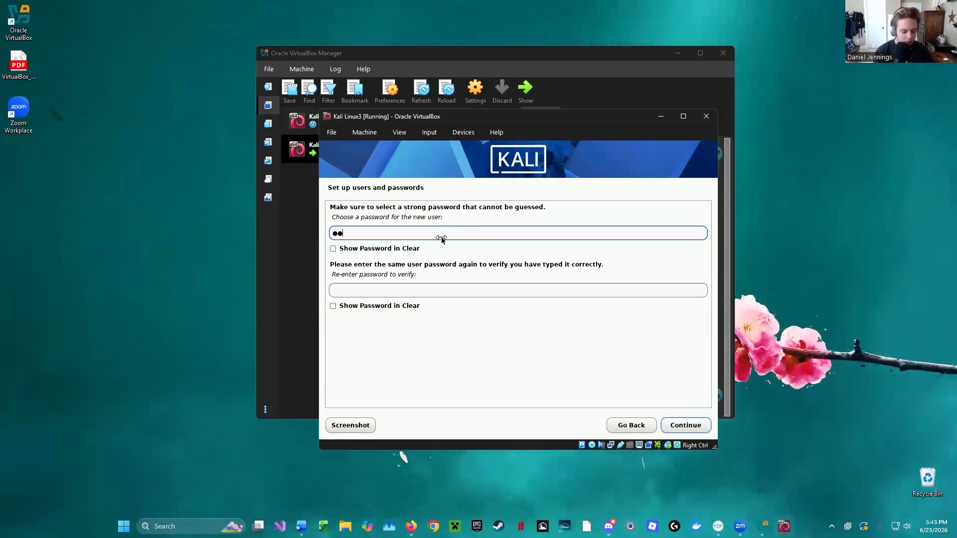
pyautogui.press('BackSpace')
pyautogui.press('BackSpace')
pyautogui.write('●●●')
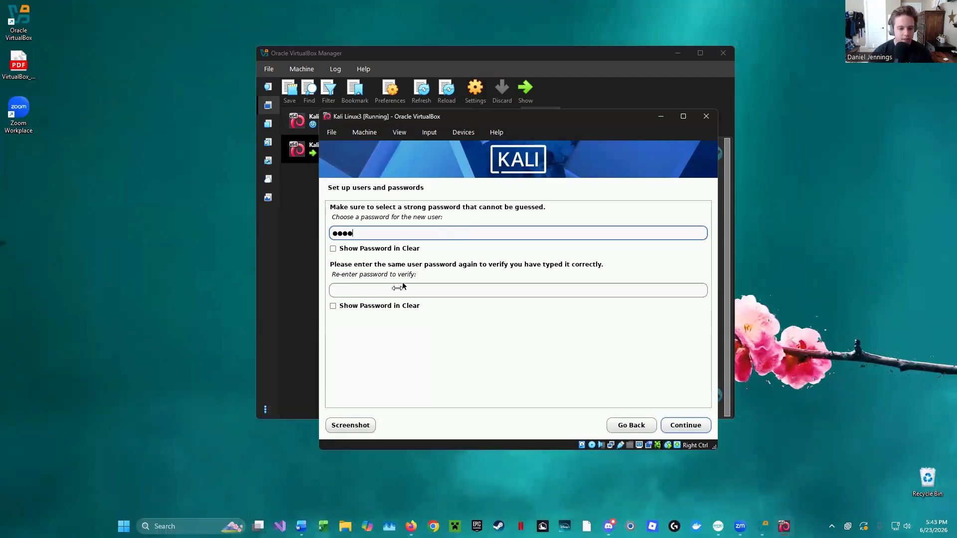
pyautogui.click(388, 294)
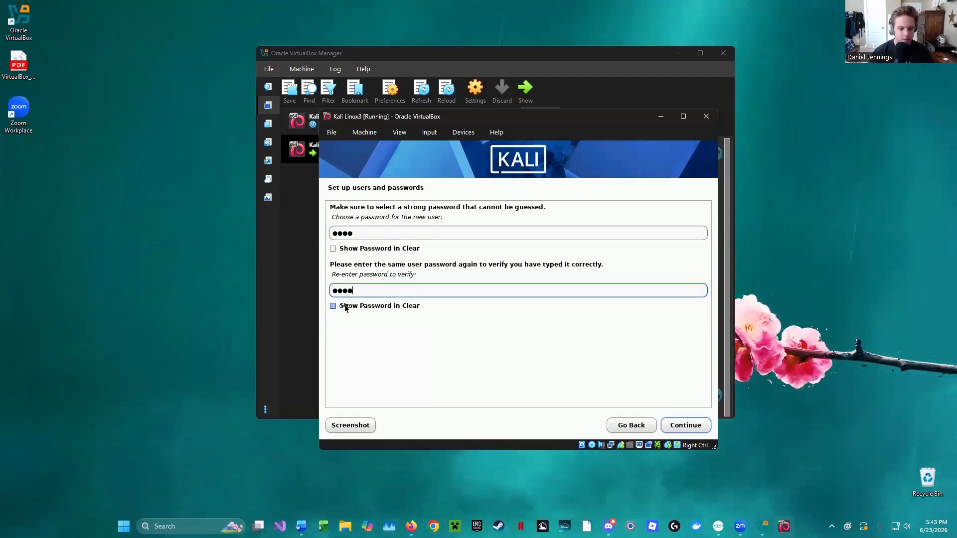
pyautogui.click(333, 250)
pyautogui.click(333, 306)
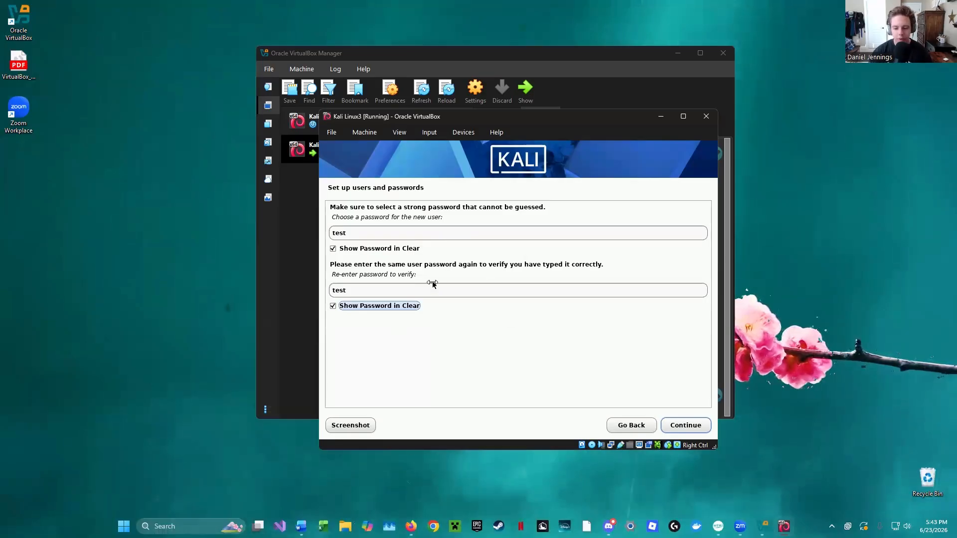
pyautogui.click(687, 425)
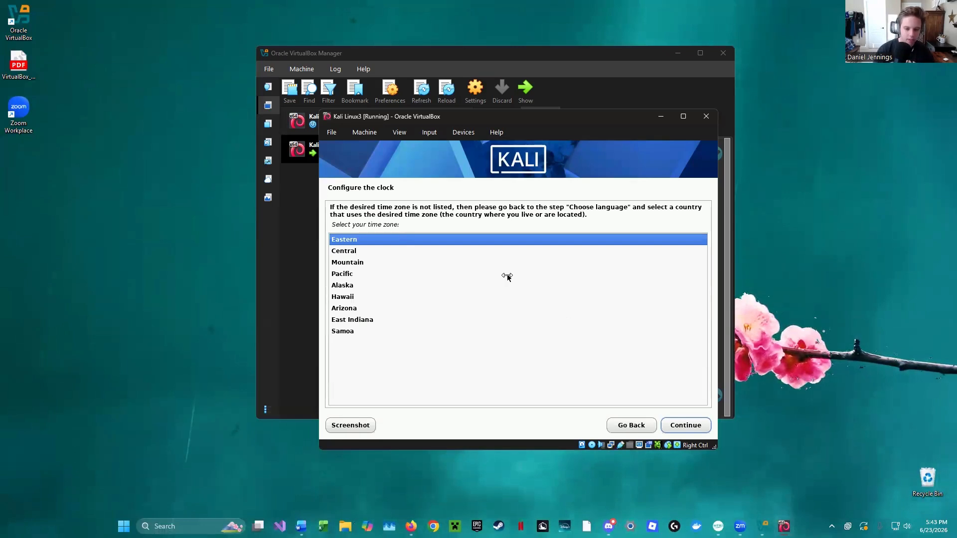
# - Set the system clock's time zone to Central
pyautogui.press('Down')
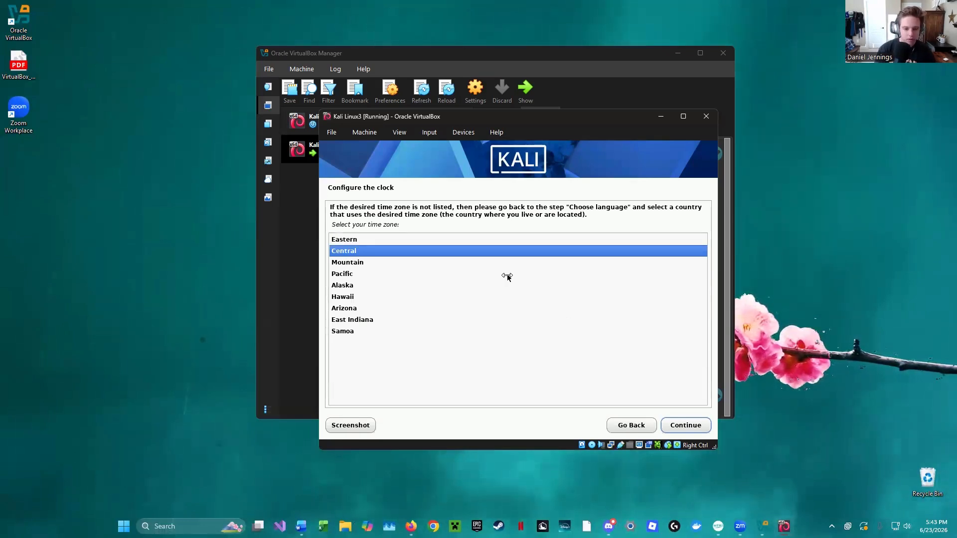
pyautogui.press('Return')
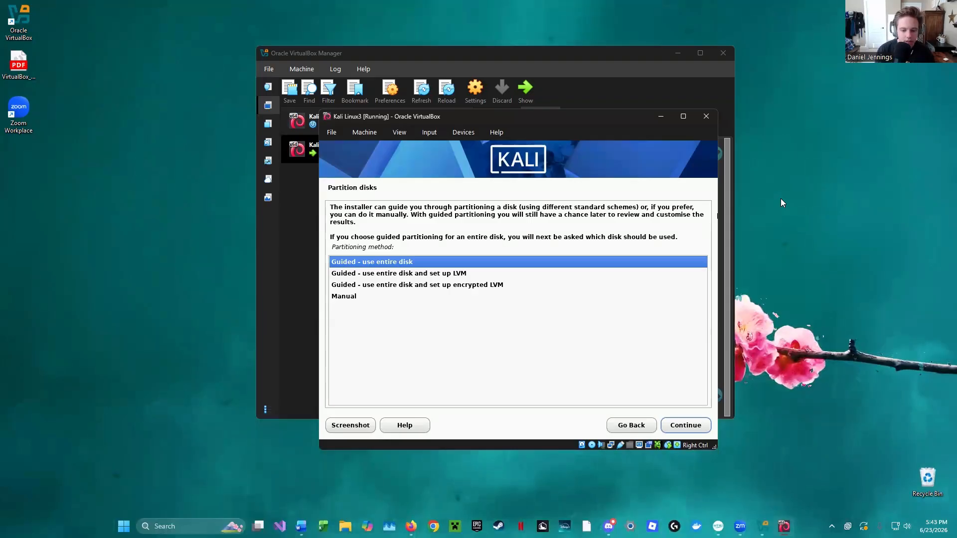
# - Choose guided partitioning of the entire VBOX hard disk, with all files in one partition
pyautogui.press('Return')
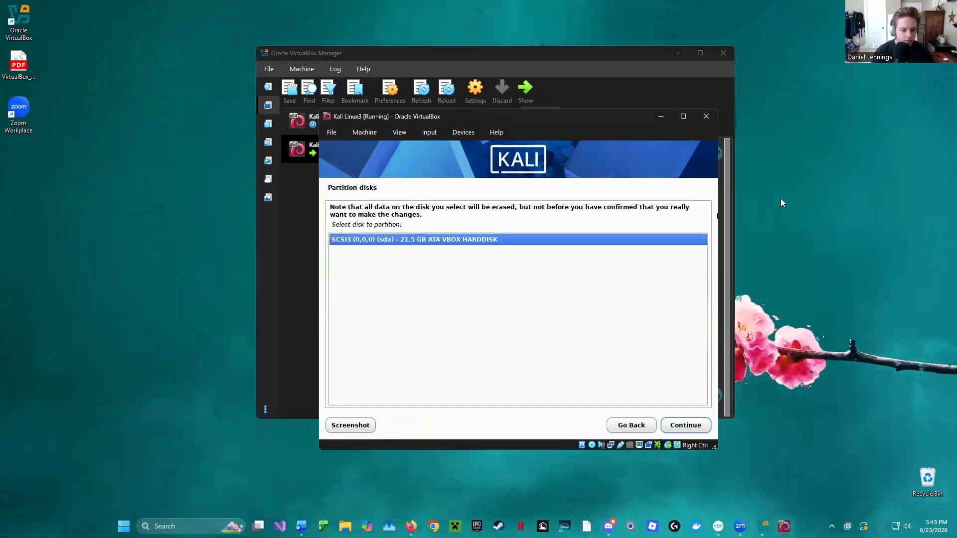
pyautogui.press('Return')
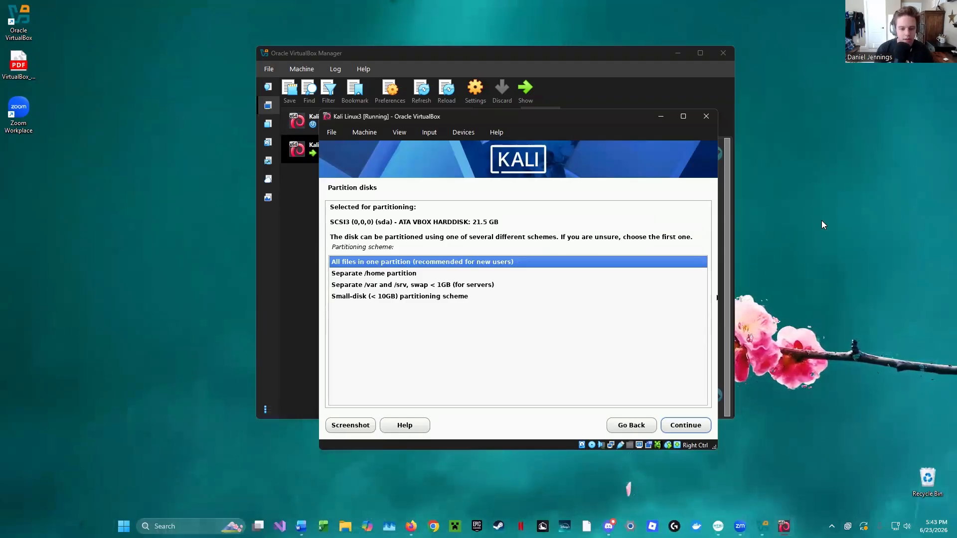
pyautogui.press('Return')
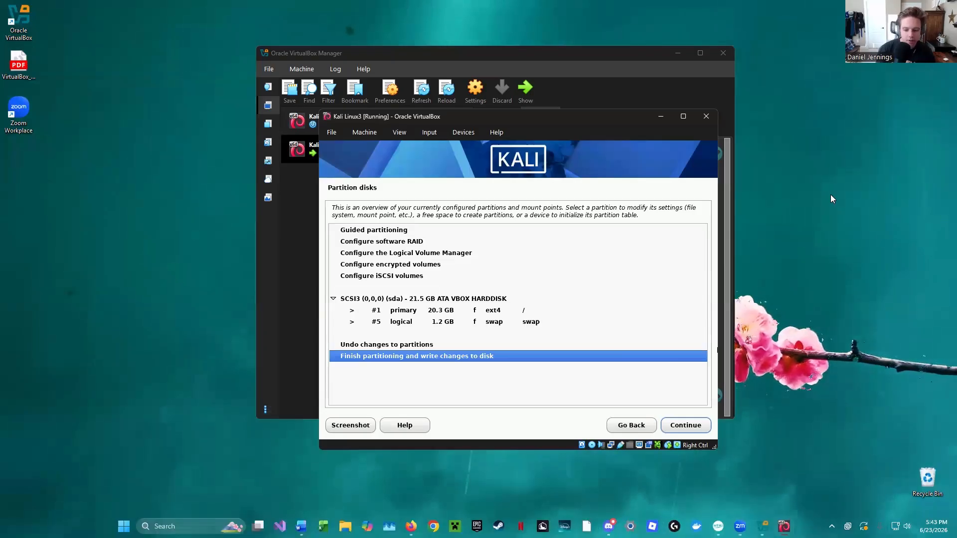
# - Finish partitioning and answer Yes to writing the changes to the disk
pyautogui.press('Return')
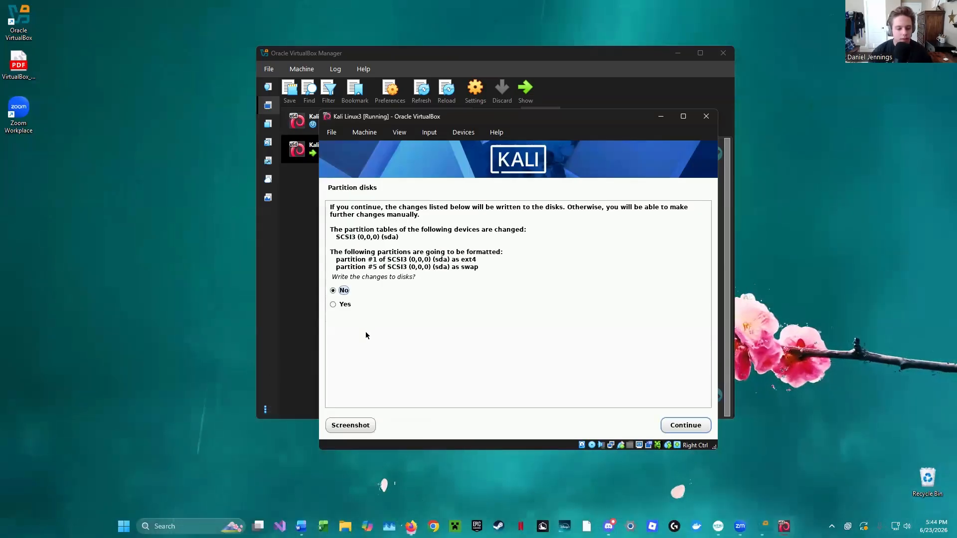
pyautogui.press('Down')
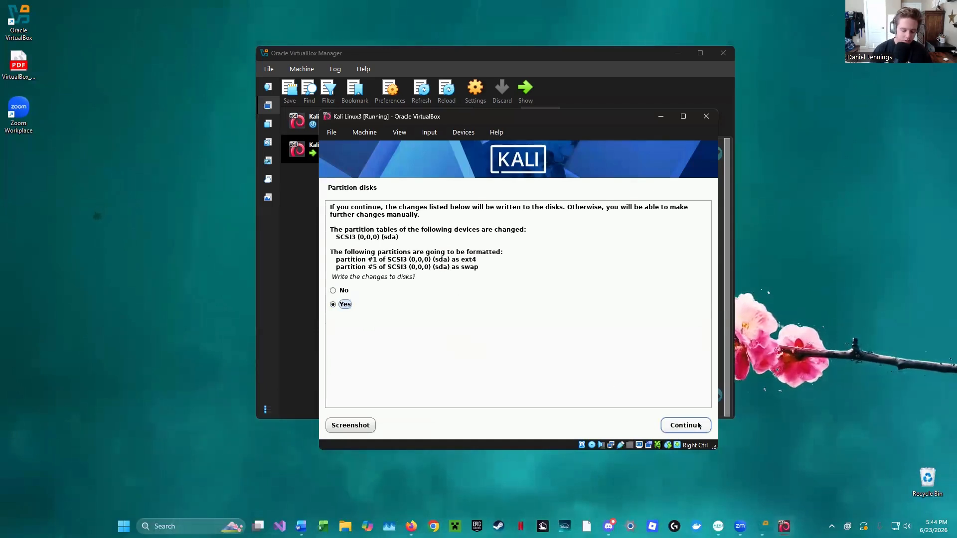
pyautogui.press('Up')
pyautogui.press('Down')
pyautogui.press('Up')
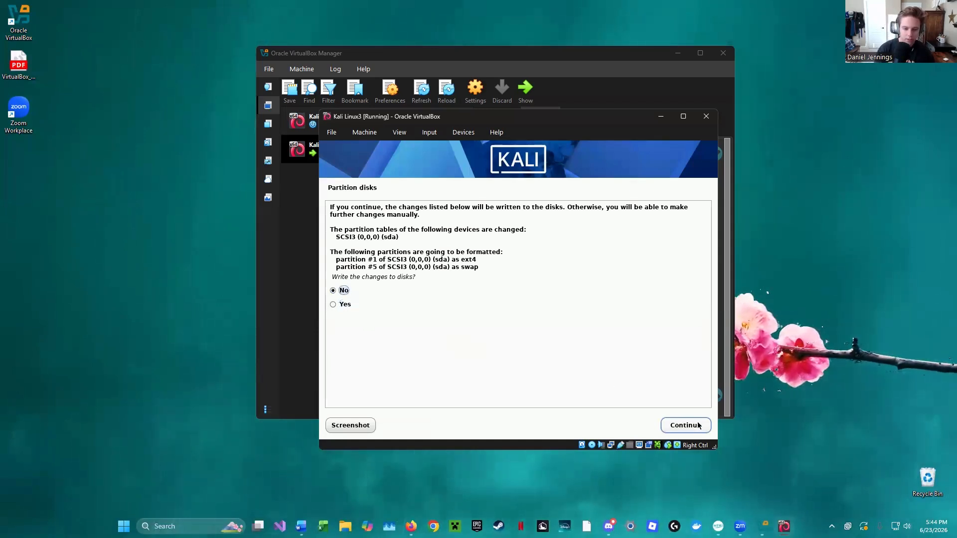
pyautogui.press('Down')
pyautogui.click(698, 425)
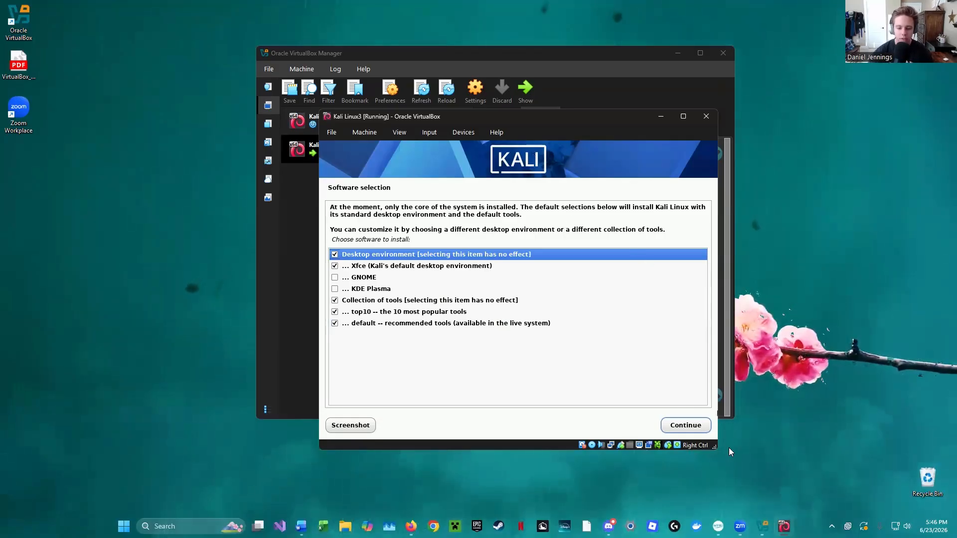
# - Accept the default software selection, then install the GRUB boot loader to the primary drive, choosing /dev/sda as the device
pyautogui.click(686, 427)
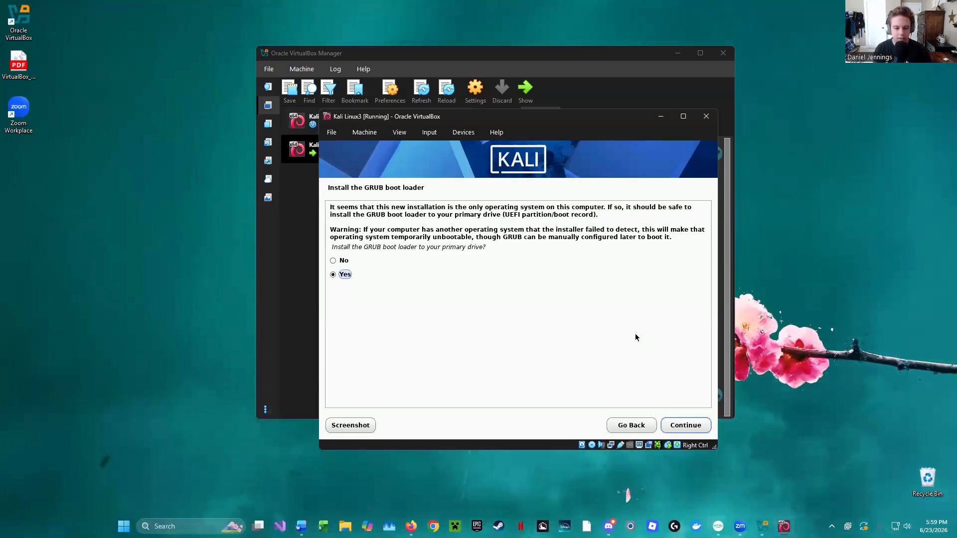
pyautogui.click(695, 424)
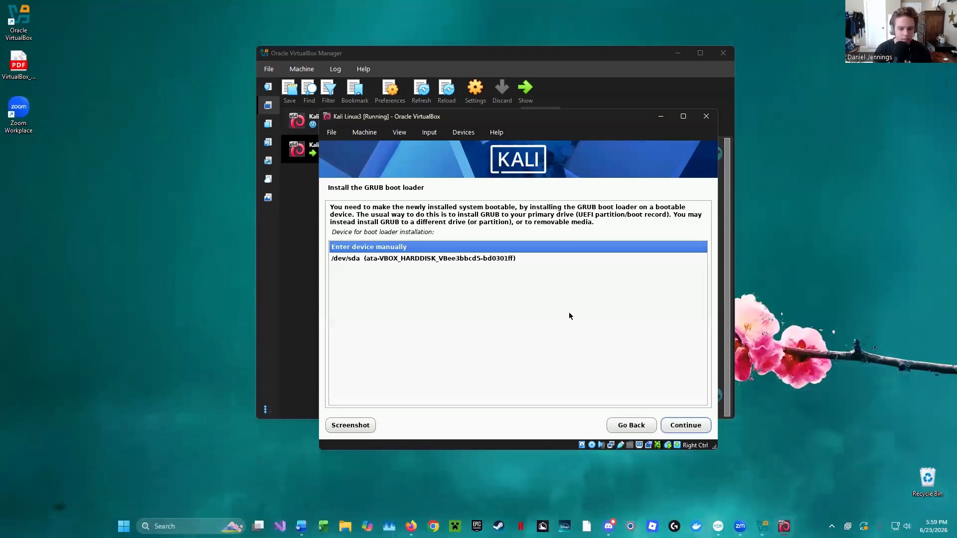
pyautogui.press('Down')
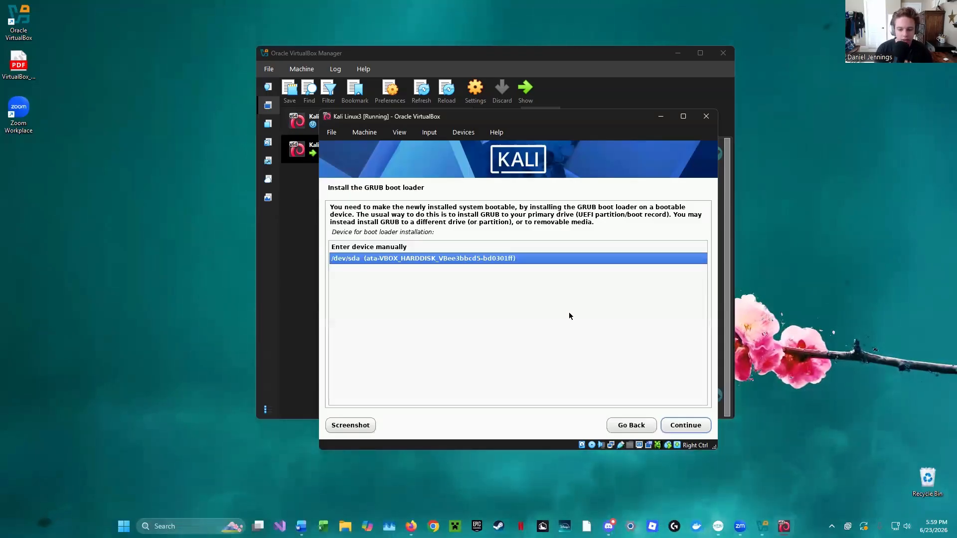
pyautogui.press('Return')
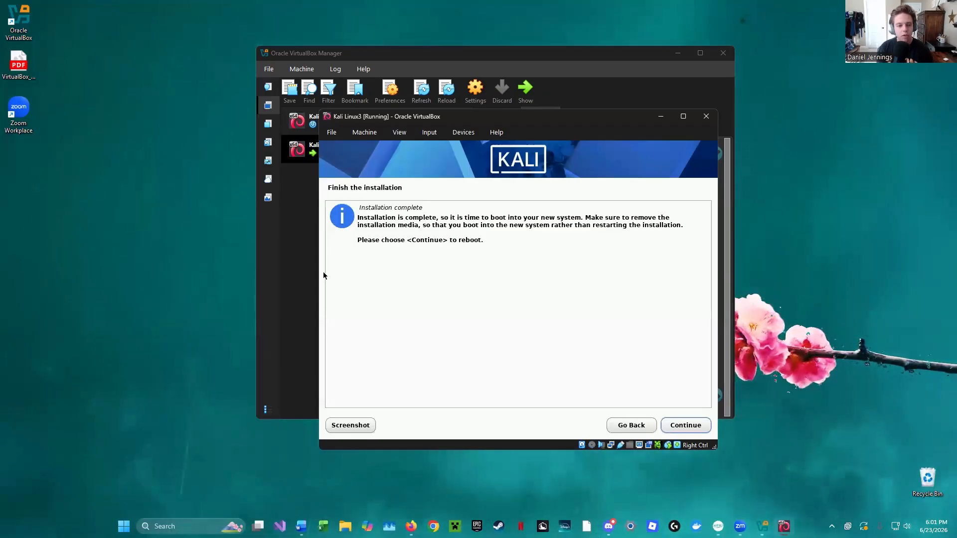
# - Finish the installation by rebooting into the new Kali system, then log in with the account's username and password
pyautogui.press('Return')
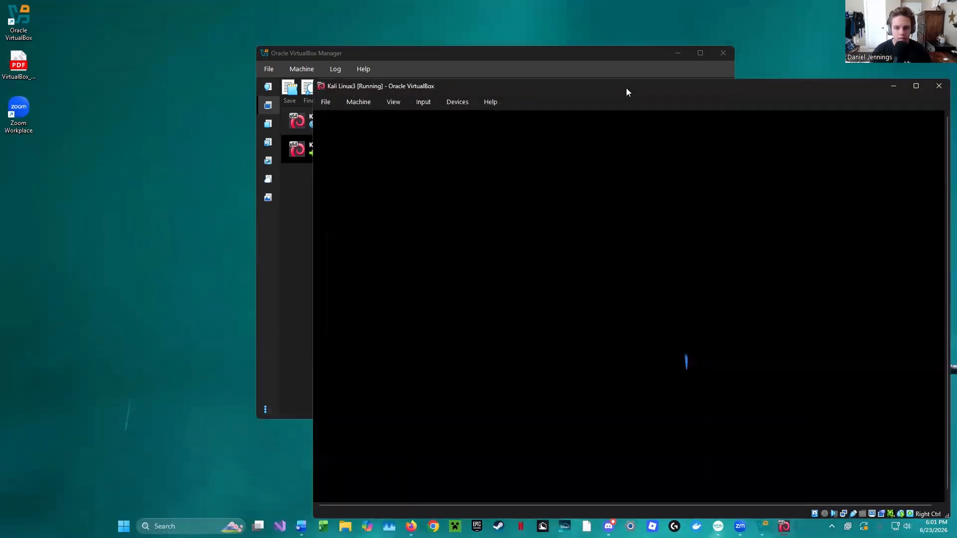
pyautogui.moveTo(626, 87); pyautogui.dragTo(461, 32)
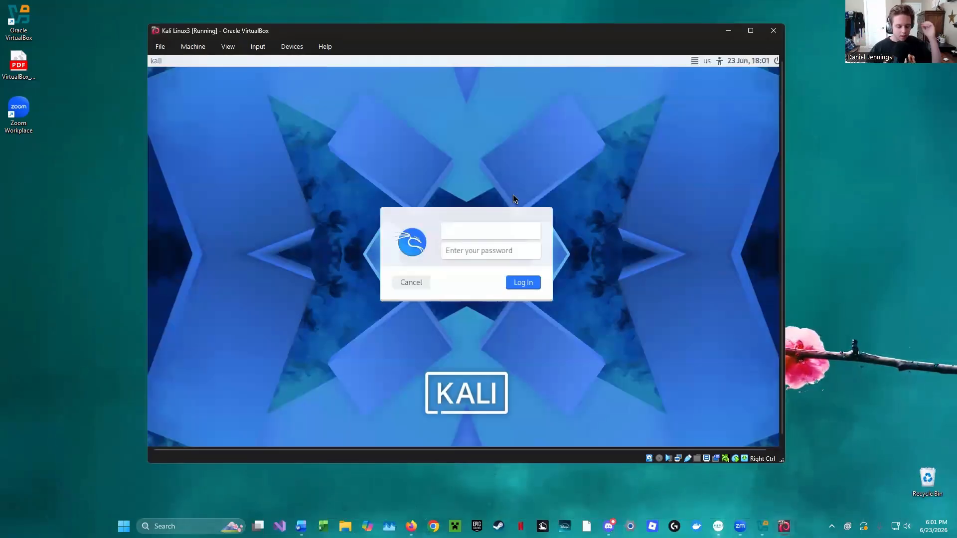
pyautogui.write('test')
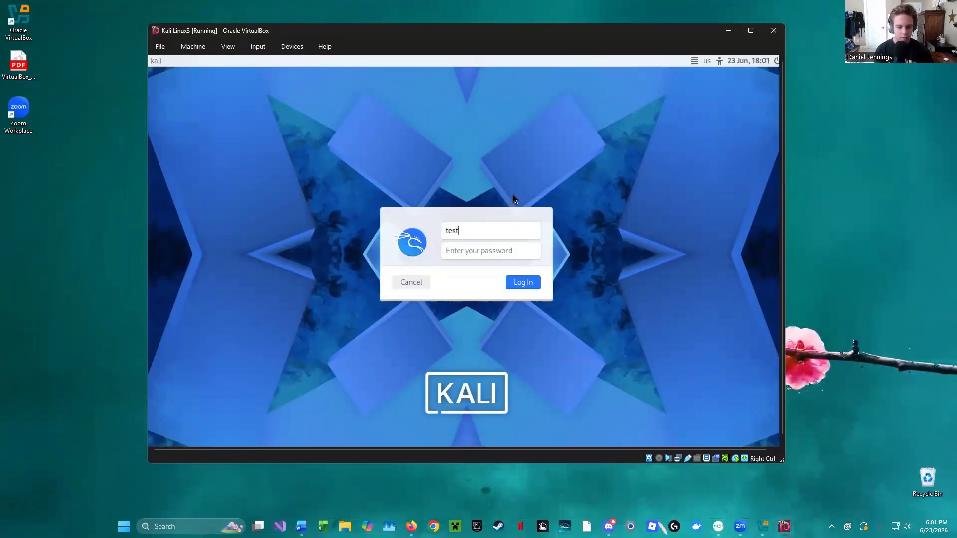
pyautogui.press('Tab')
pyautogui.write('test')
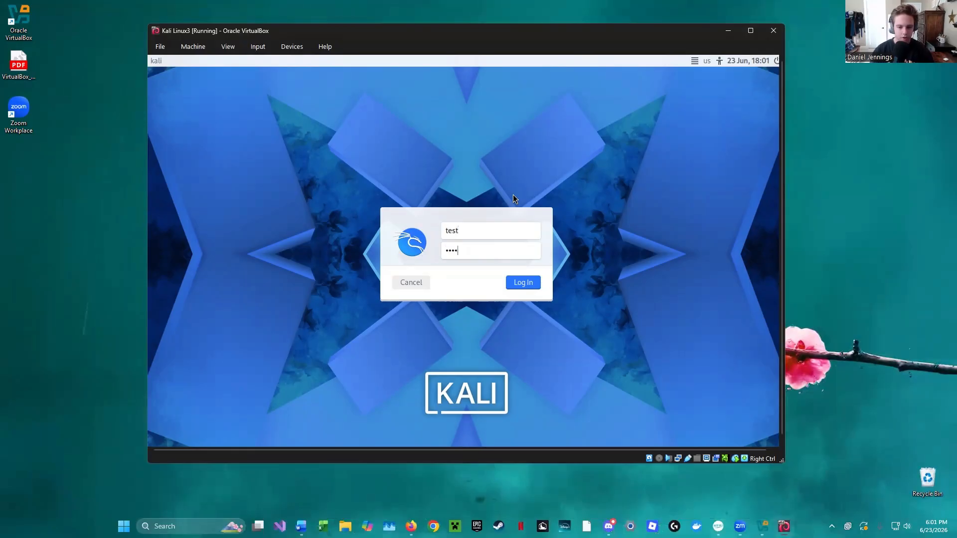
pyautogui.click(515, 286)
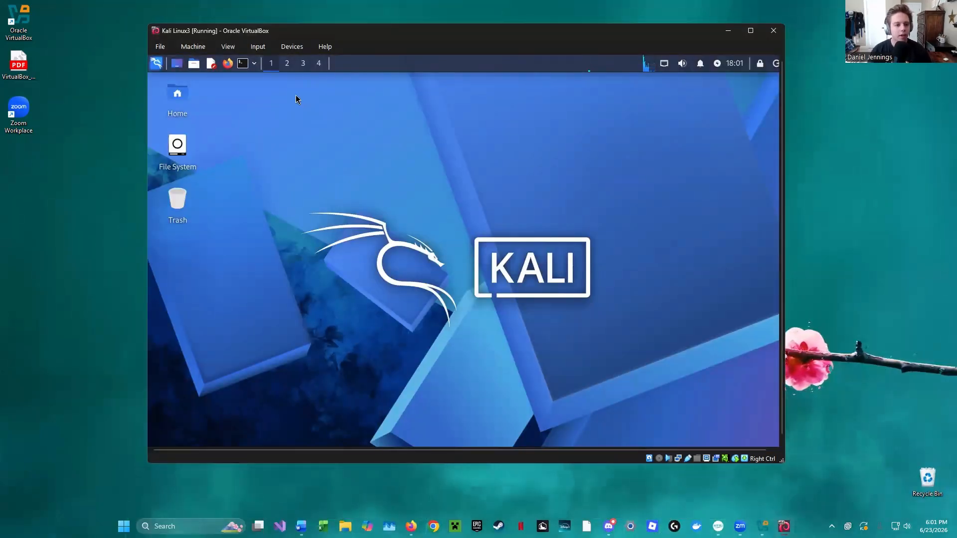
# - Open a terminal in the home folder and check the installed Nmap version with nmap --version
pyautogui.click(192, 66)
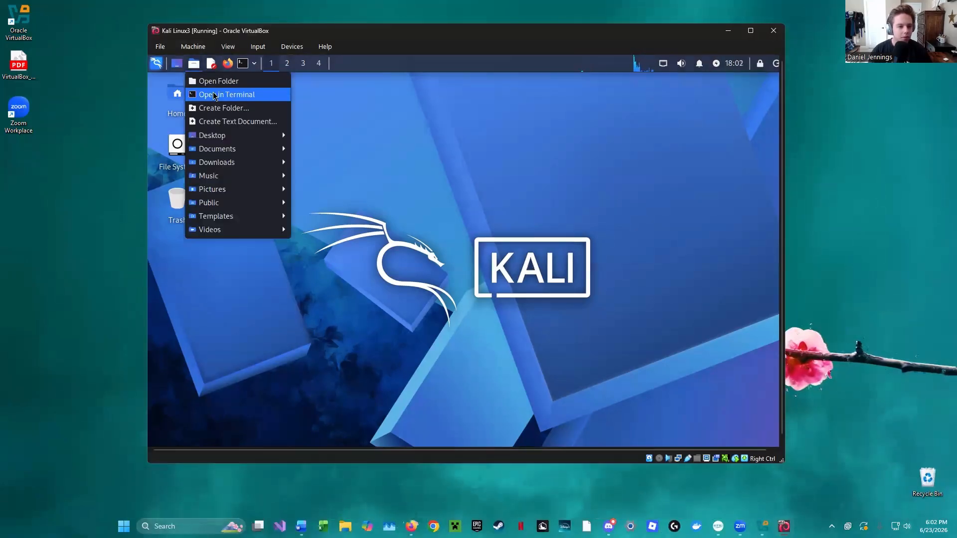
pyautogui.click(227, 95)
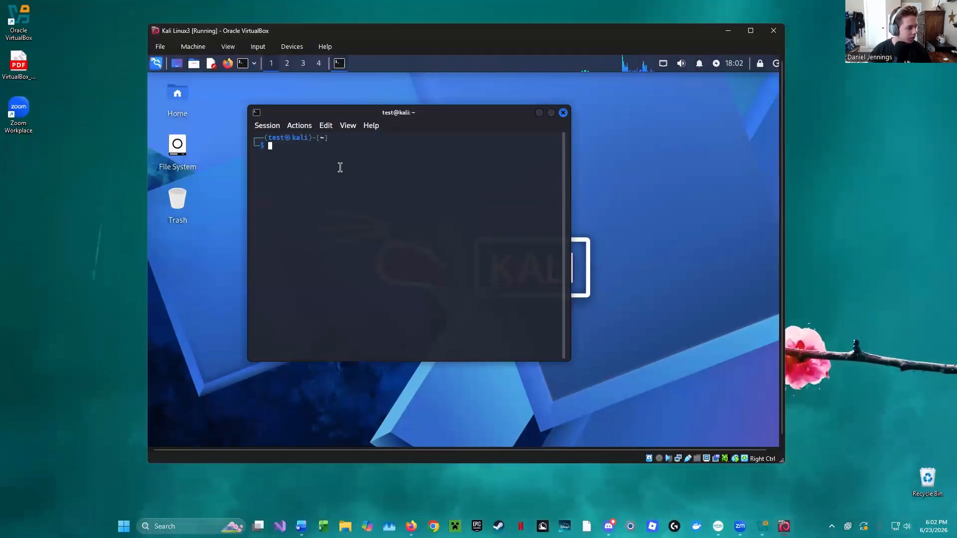
pyautogui.write('n')
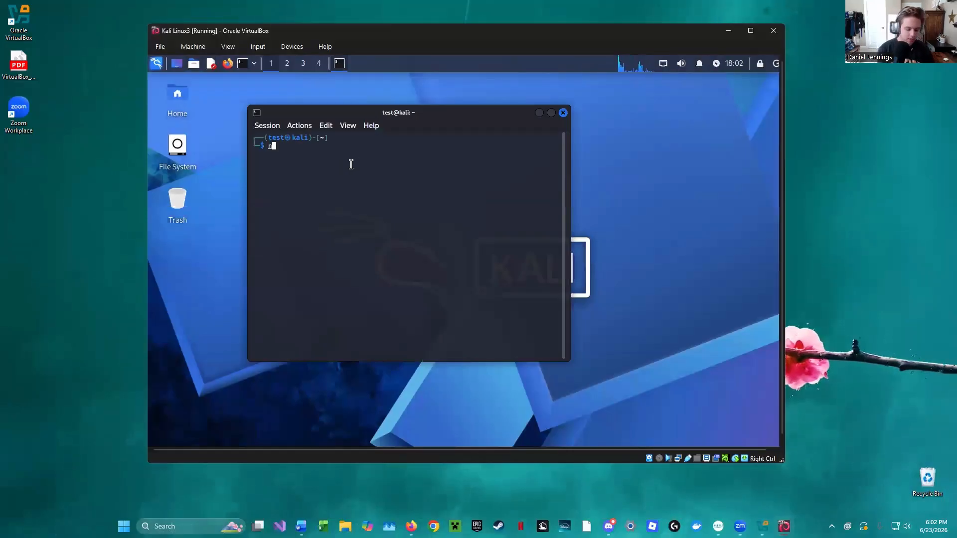
pyautogui.write('map')
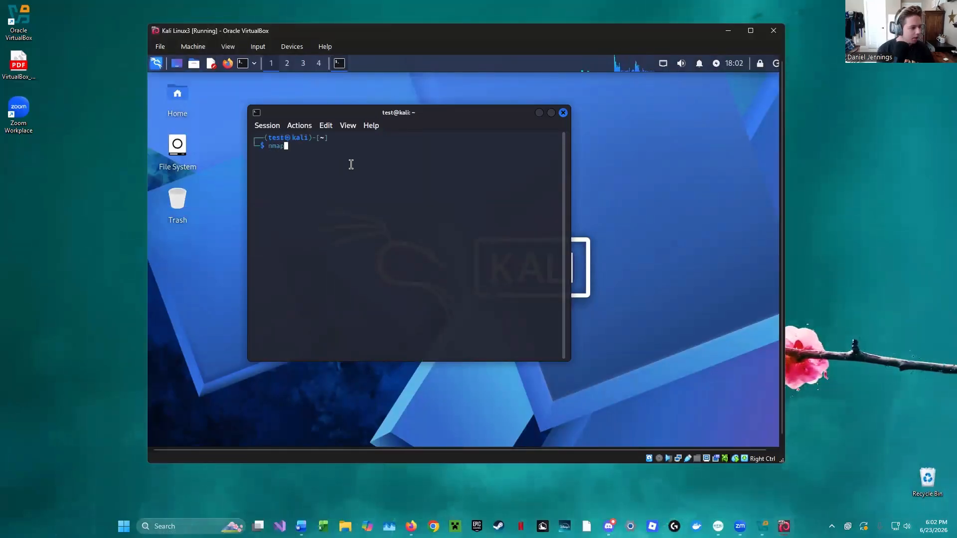
pyautogui.write(' --version')
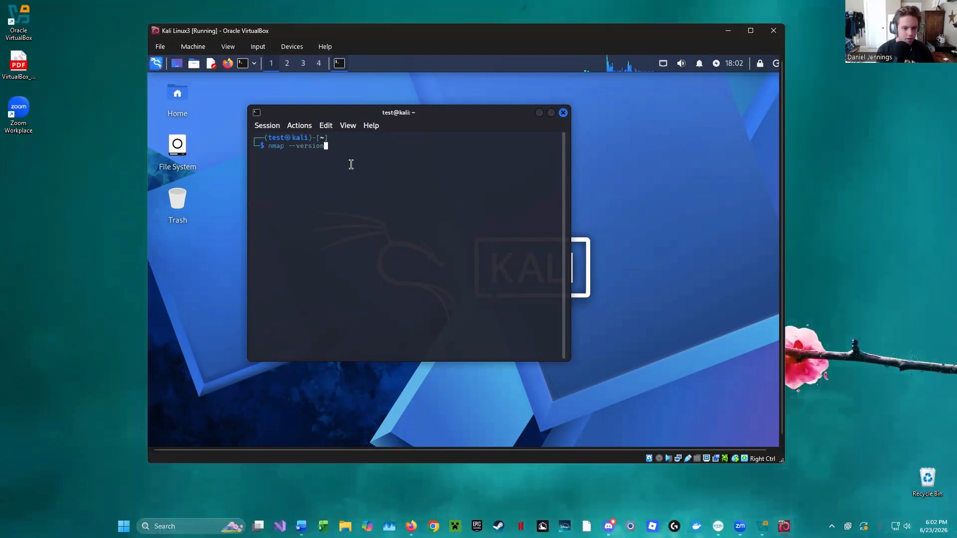
pyautogui.press('Return')
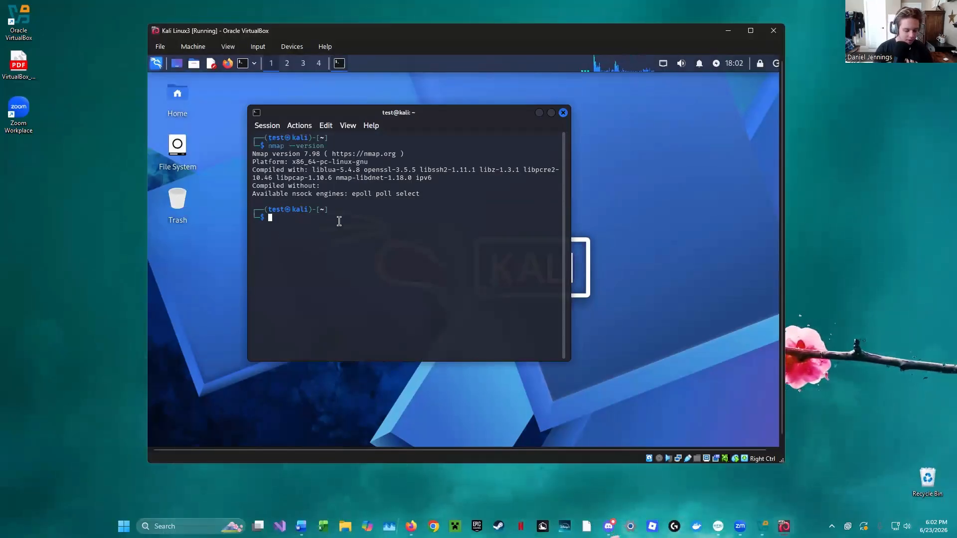
# - Run nmap -sT -Pn -A scanme.nmap.org in the terminal and review the scan output
pyautogui.write('nmap')
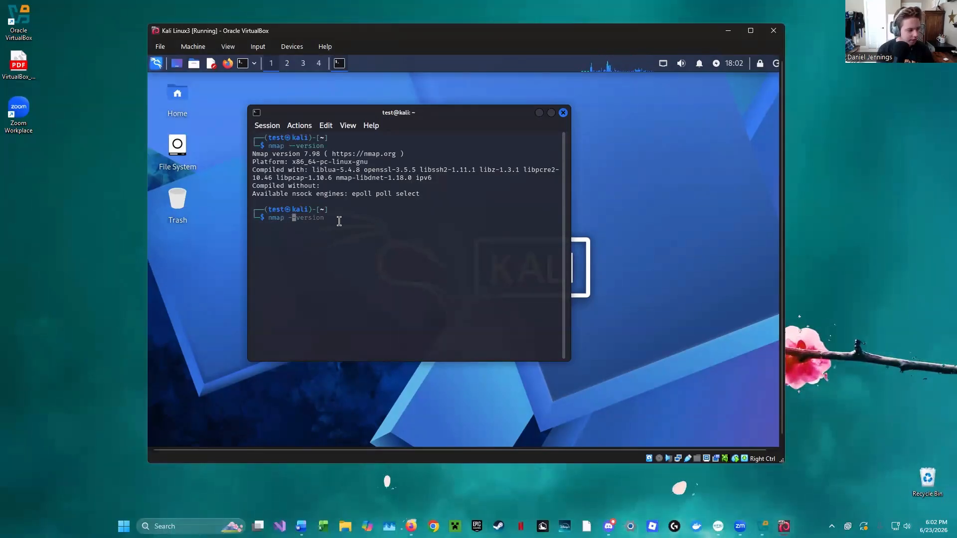
pyautogui.write(' -sT -Pn -')
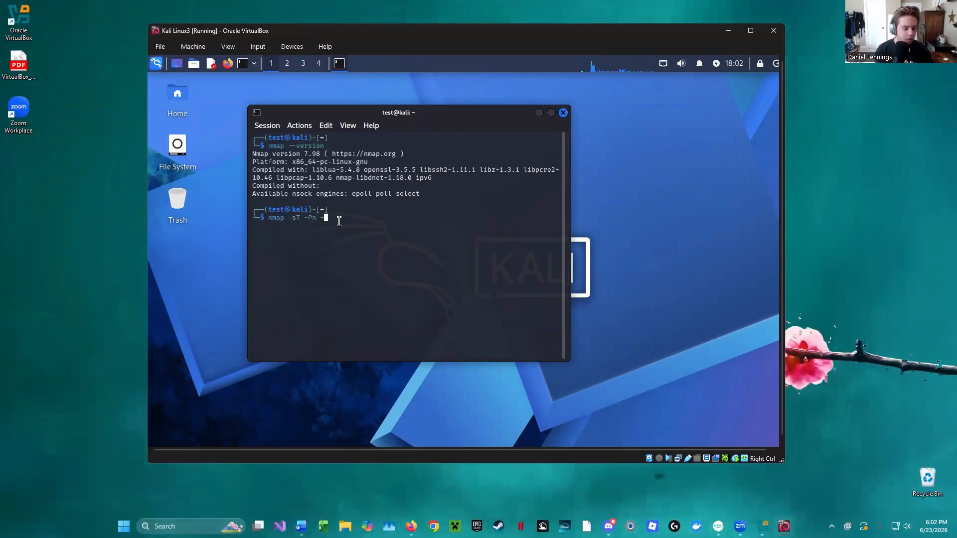
pyautogui.write('A scan')
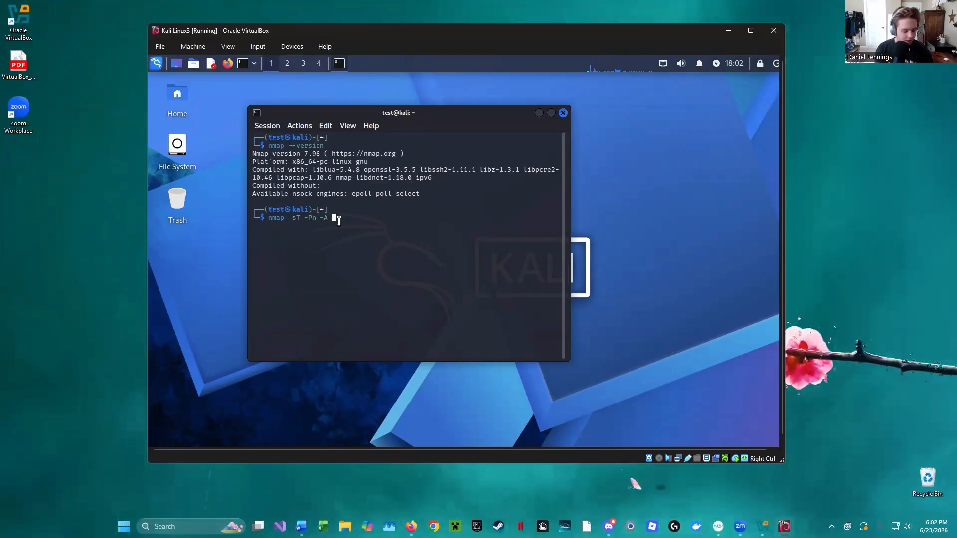
pyautogui.write('me.nmap.org')
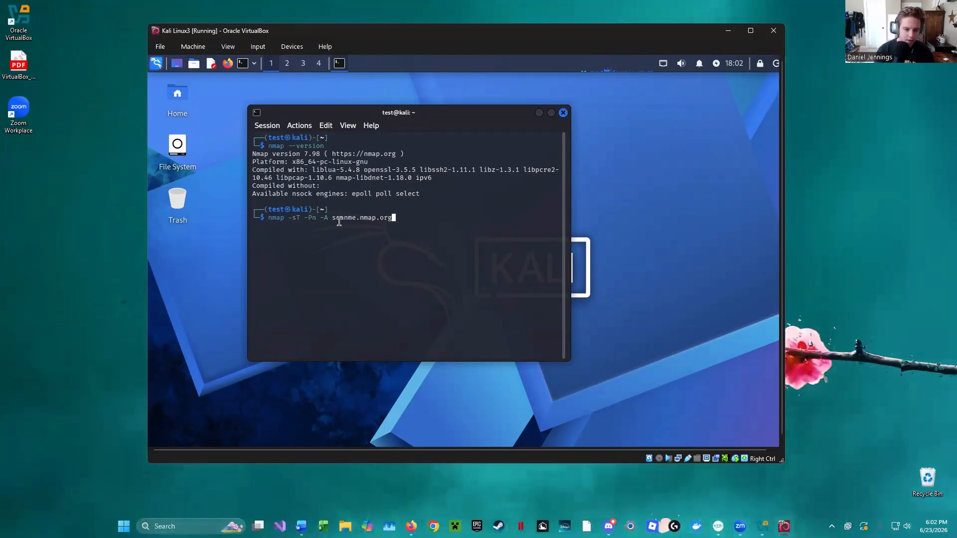
pyautogui.press('Return')
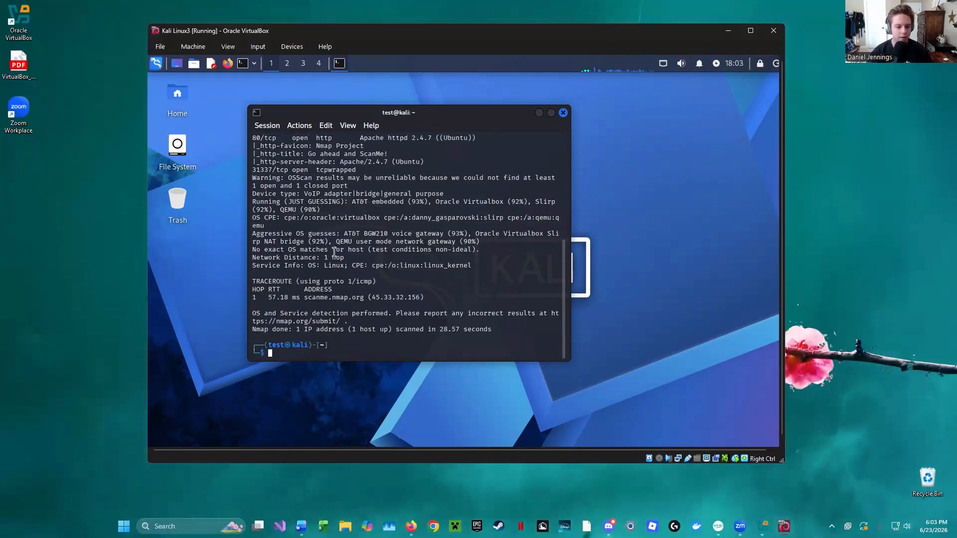
pyautogui.scroll(4, 363, 318)
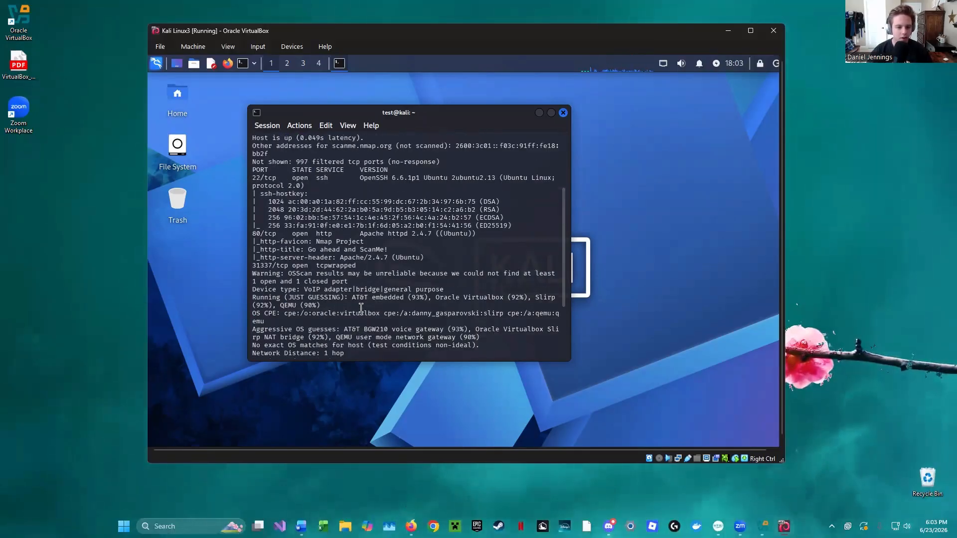
pyautogui.scroll(-3, 364, 180)
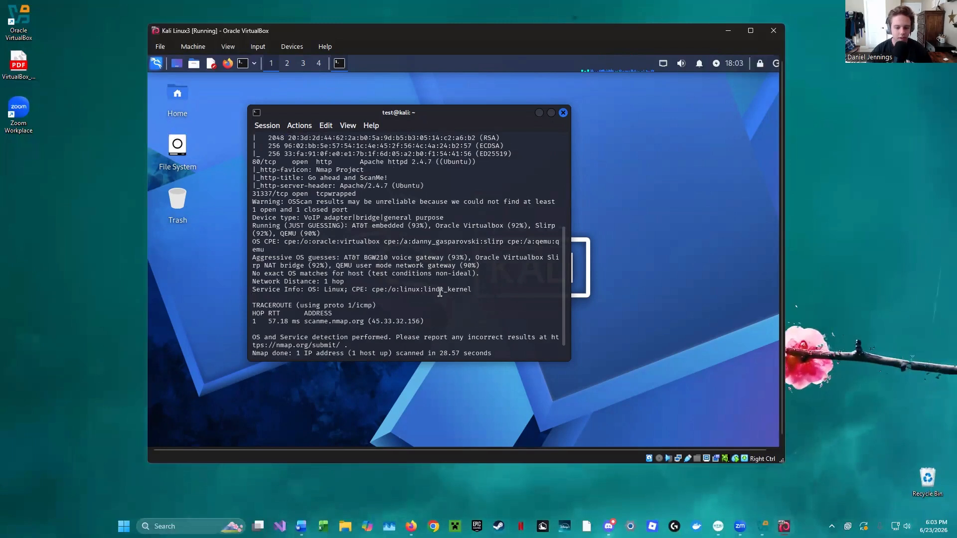